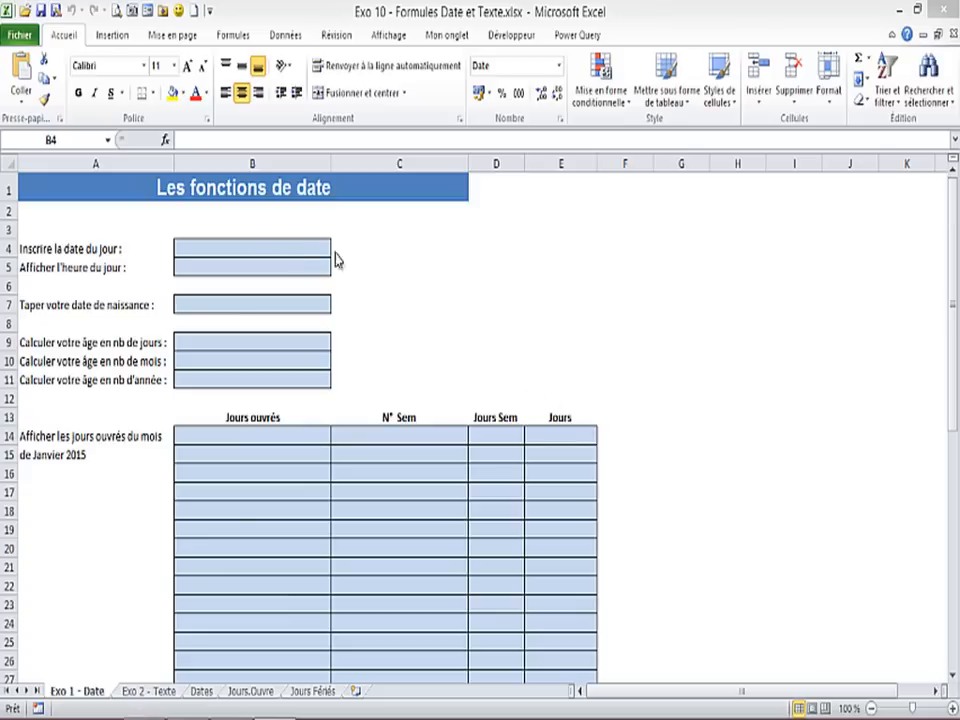
Enter today's date in cell B4 with the AUJOURDHUI function.
{"action": "left_click", "coordinate": [232, 247]}
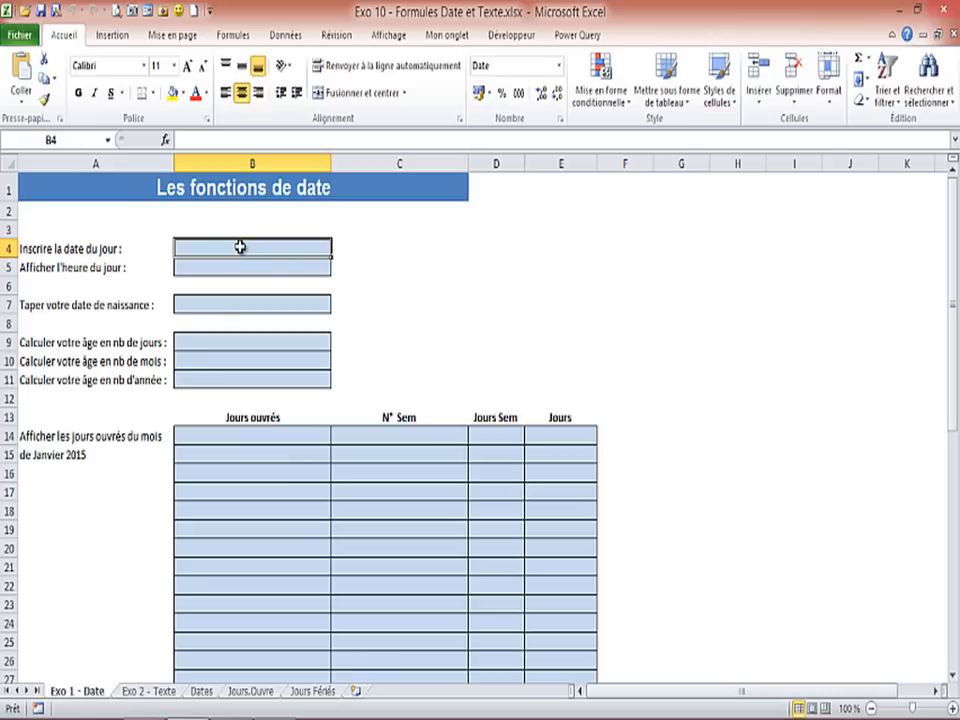
{"action": "type", "text": "="}
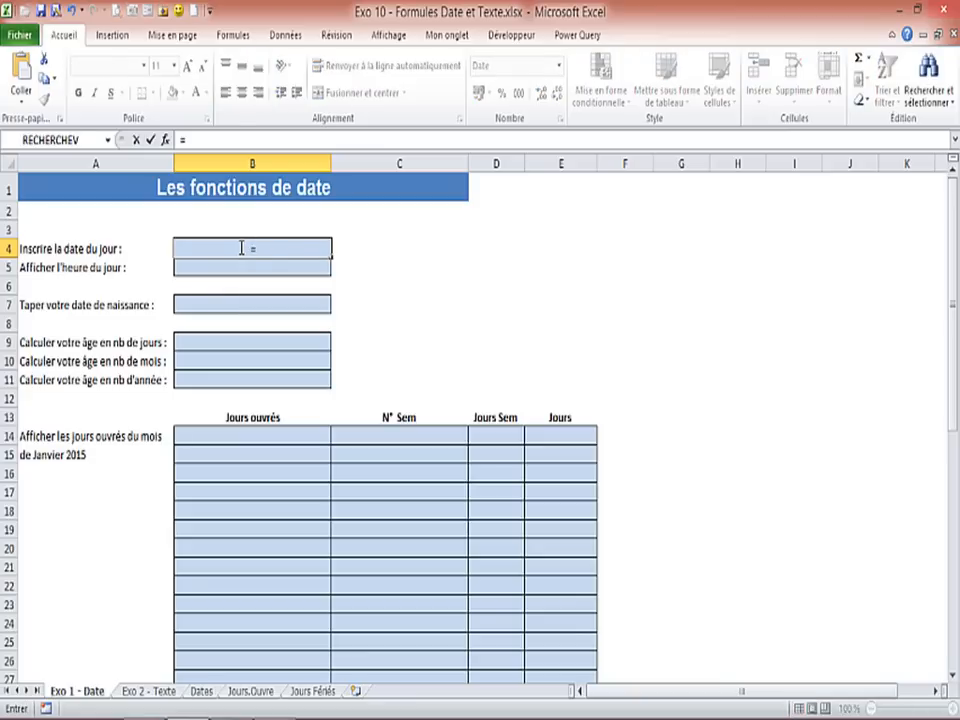
{"action": "type", "text": "aujou"}
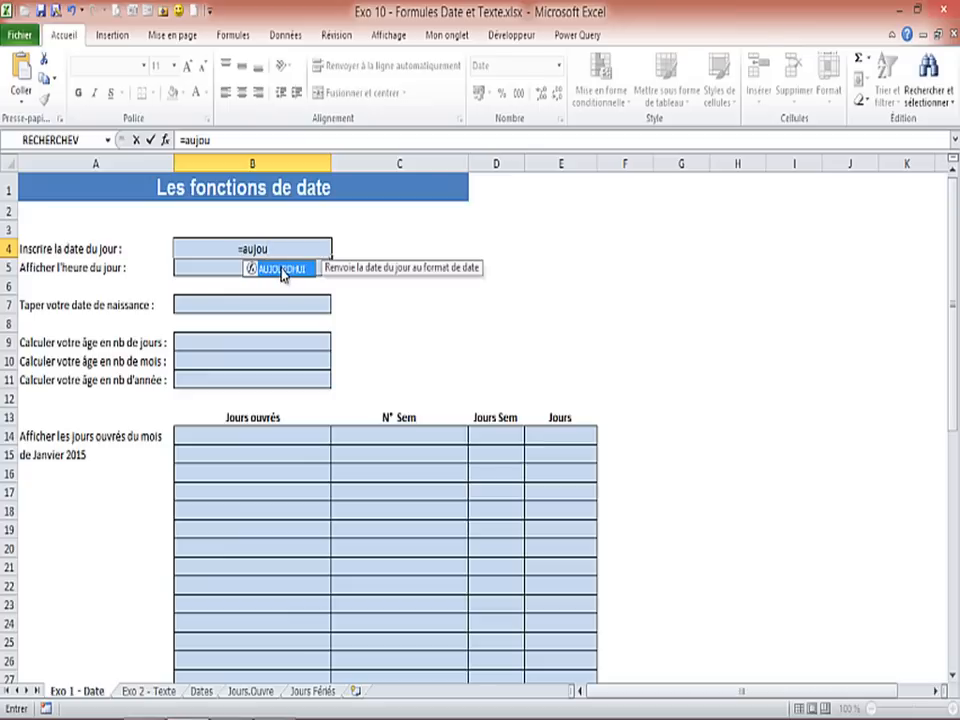
{"action": "double_click", "coordinate": [277, 272]}
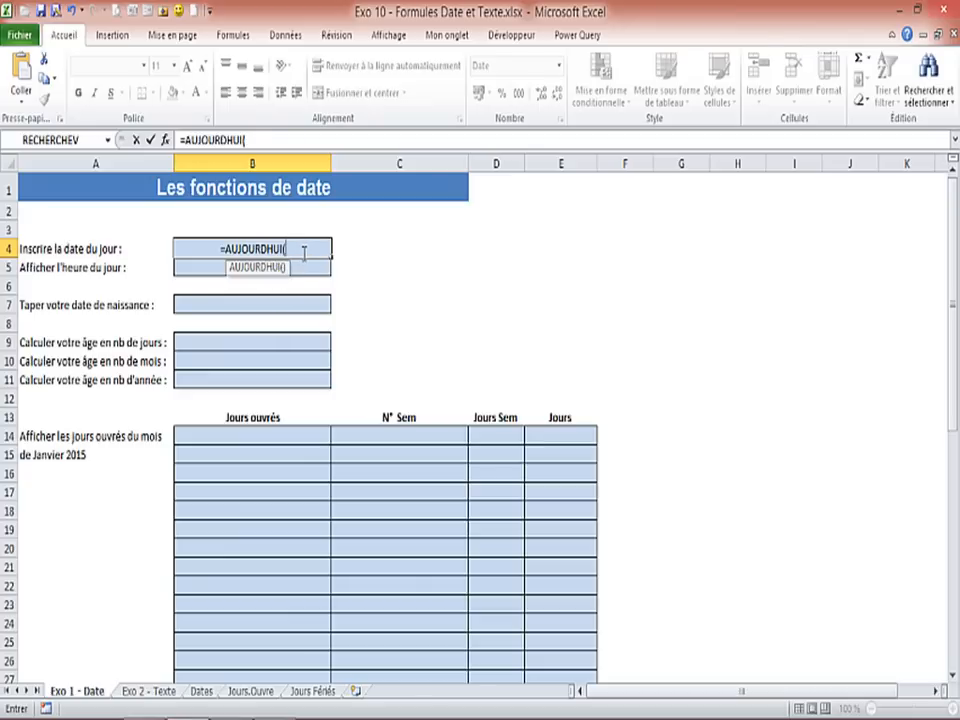
{"action": "key", "text": "Return"}
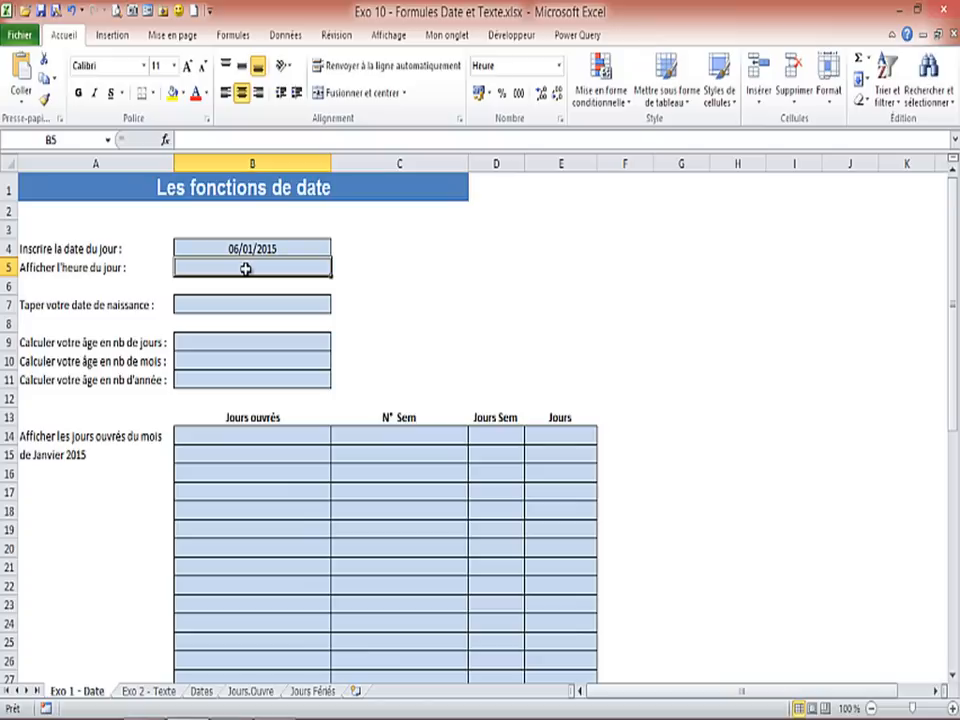
{"action": "type", "text": "mainte"}
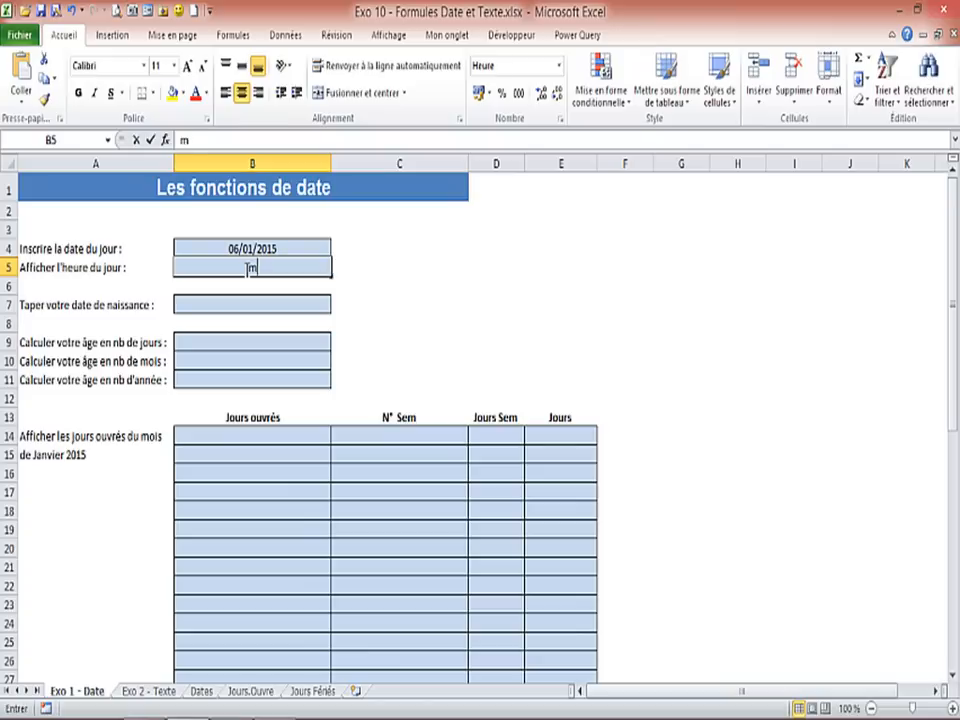
{"action": "key", "text": "BackSpace"}
{"action": "key", "text": "BackSpace"}
{"action": "key", "text": "BackSpace"}
{"action": "key", "text": "BackSpace"}
{"action": "key", "text": "BackSpace"}
{"action": "key", "text": "BackSpace"}
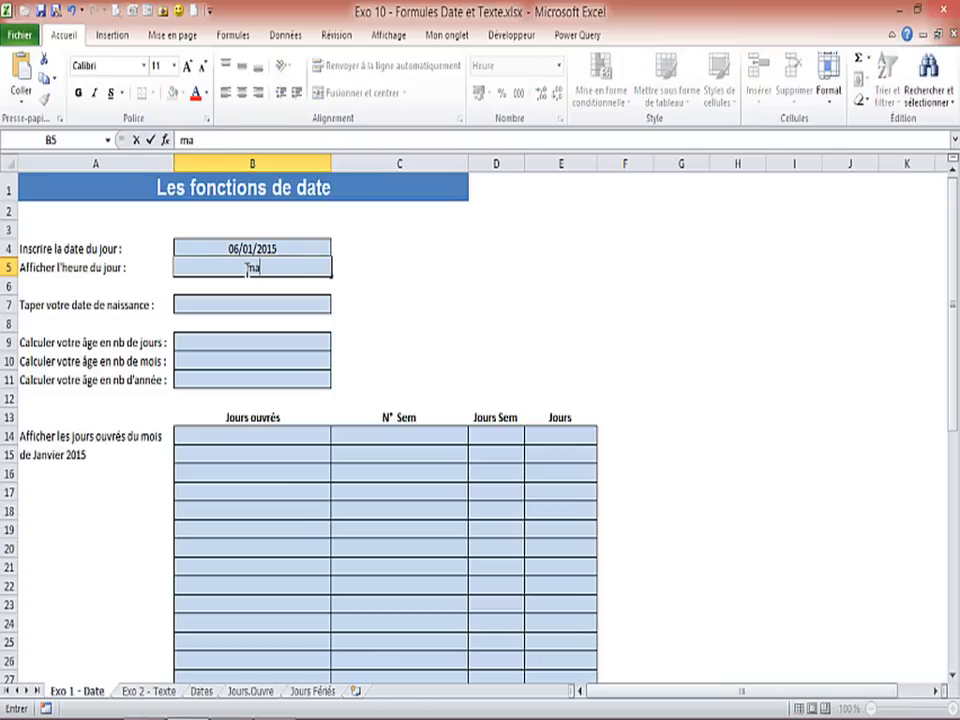
Display the current time in cell B5 with the MAINTENANT function.
{"action": "type", "text": "="}
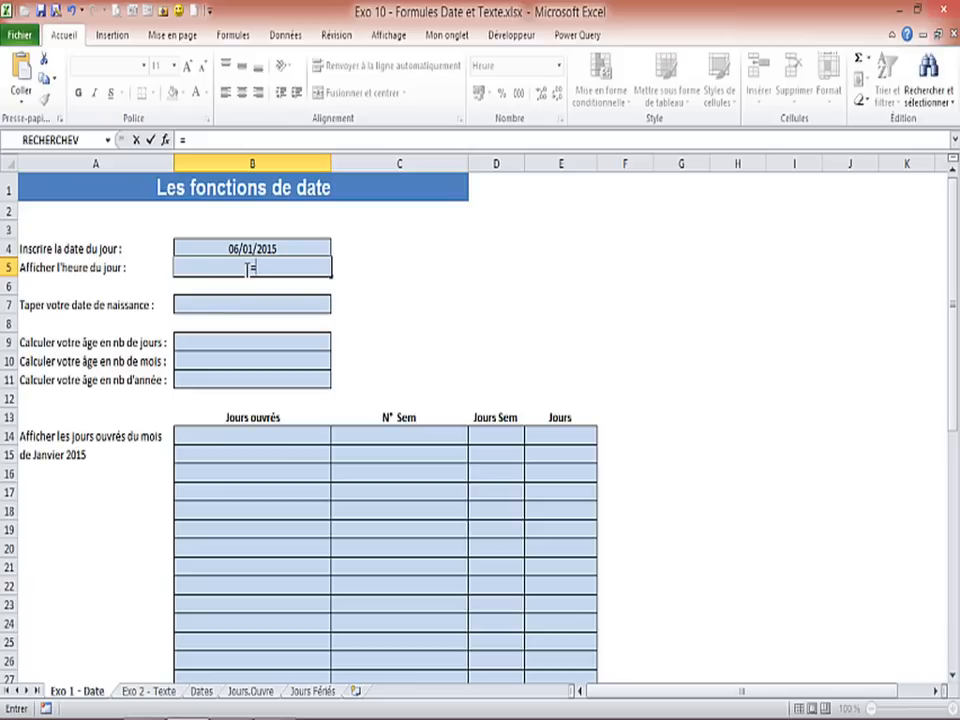
{"action": "type", "text": "main"}
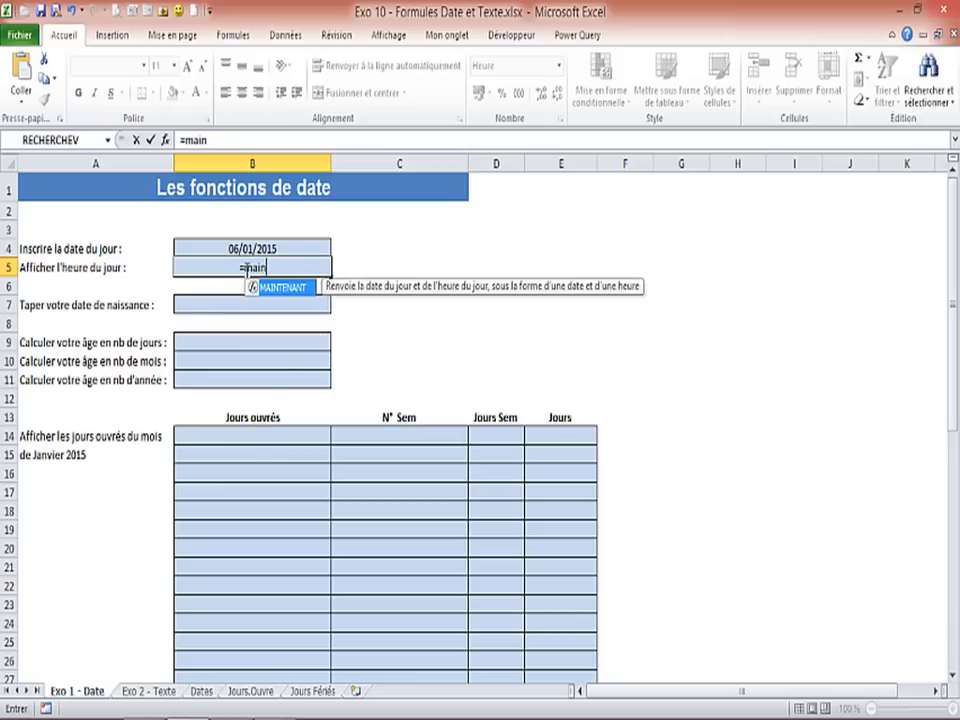
{"action": "double_click", "coordinate": [262, 289]}
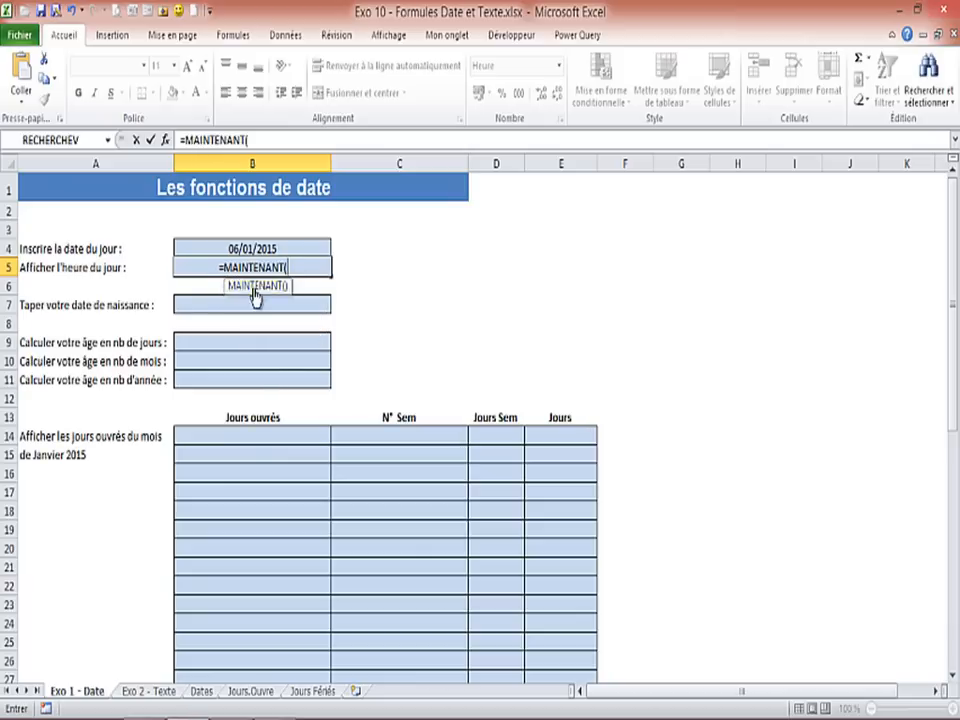
{"action": "key", "text": "Return"}
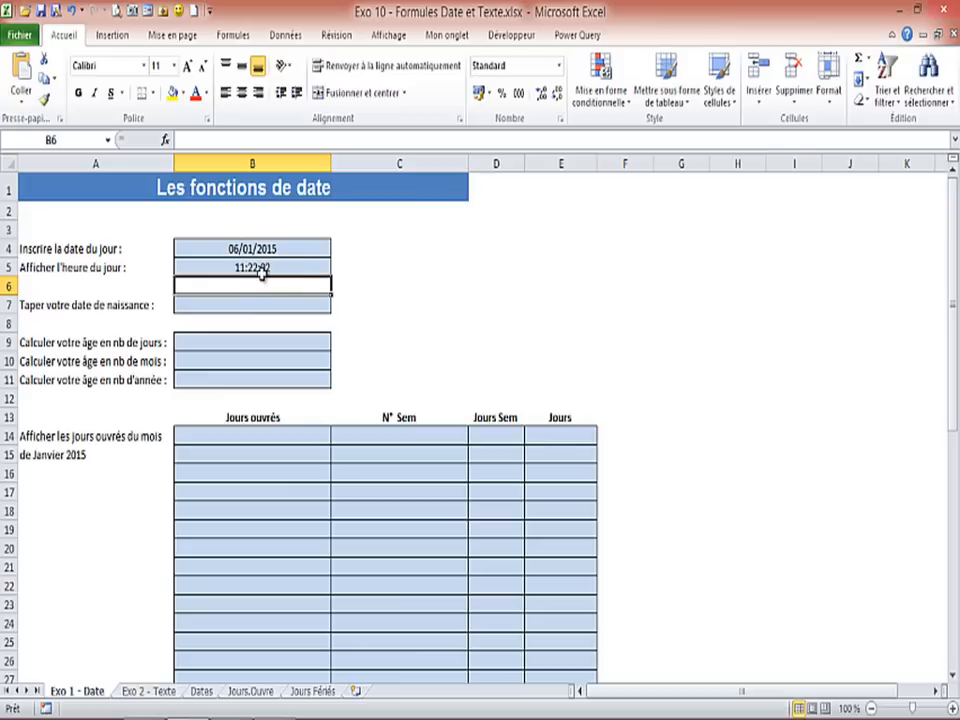
Enter the date of birth in cell B7.
{"action": "left_click", "coordinate": [257, 305]}
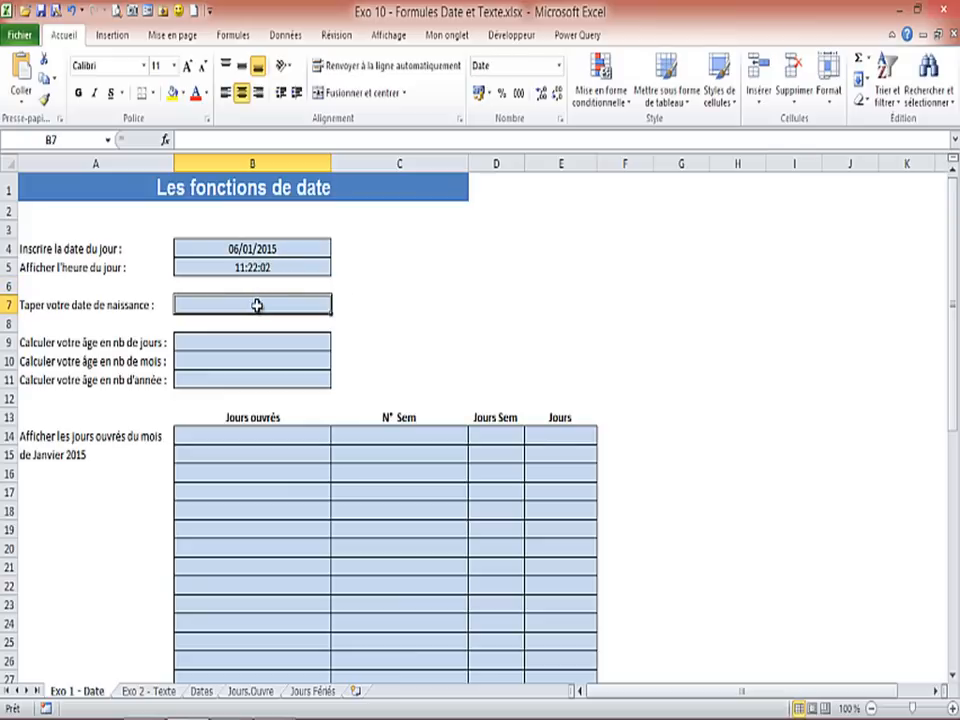
{"action": "type", "text": "24"}
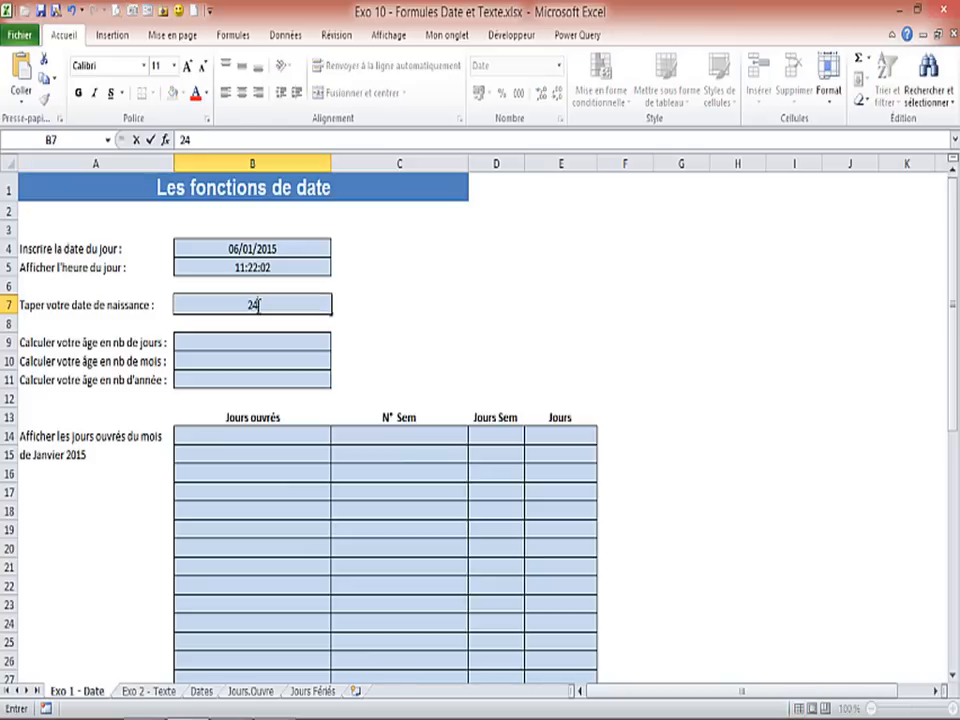
{"action": "type", "text": "/05/67"}
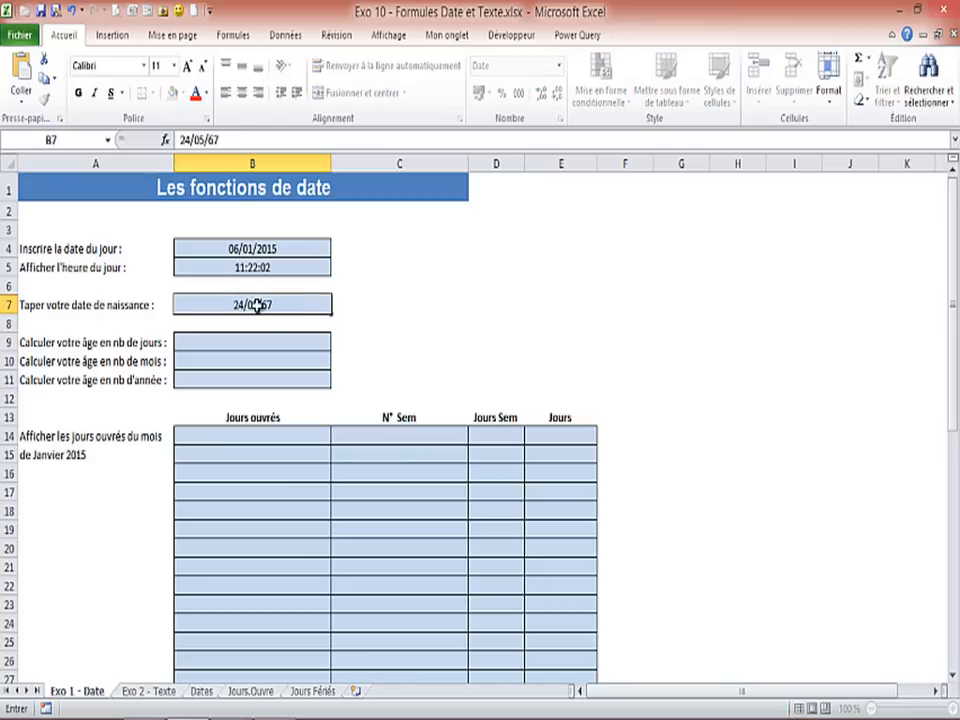
{"action": "key", "text": "Return"}
Calculate the age in days in cell B9 with the formula =datedif(B7;B4;"d").
{"action": "left_click", "coordinate": [259, 340]}
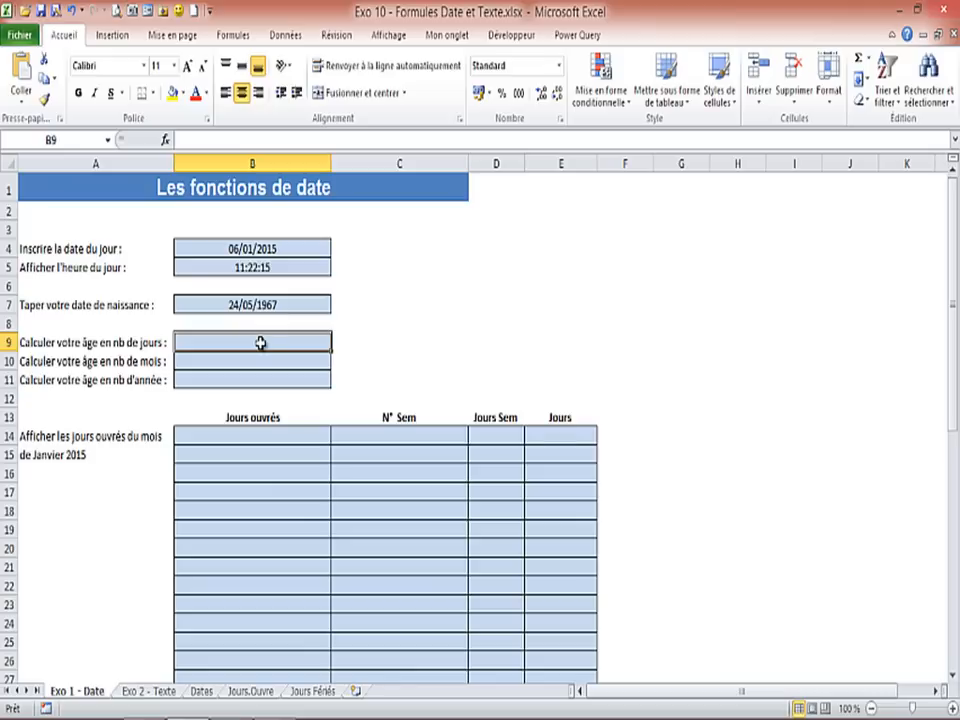
{"action": "type", "text": "="}
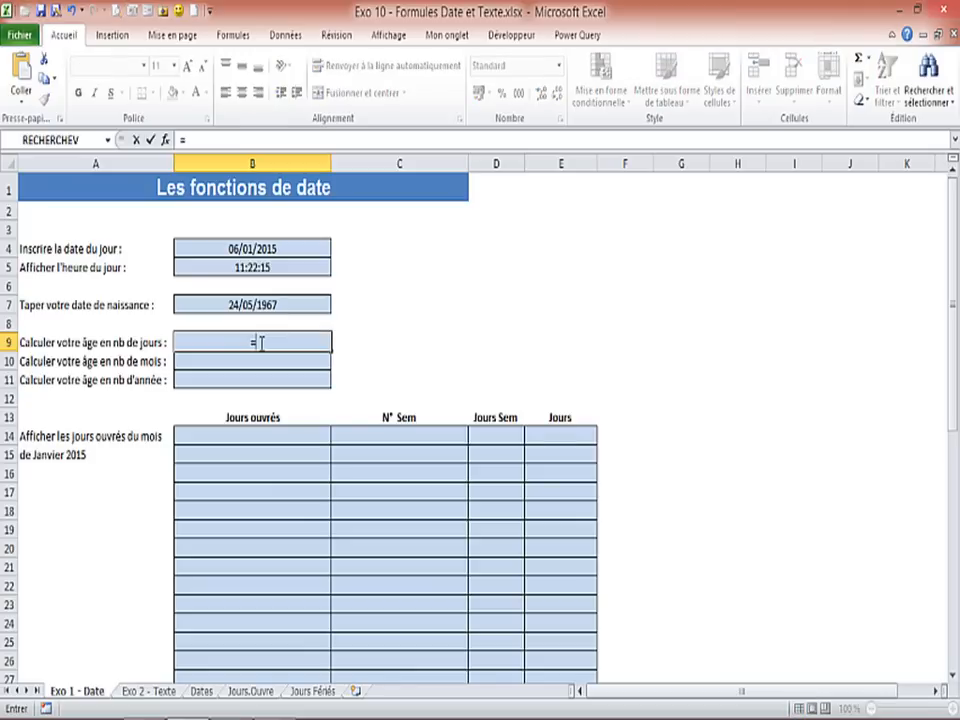
{"action": "type", "text": "date"}
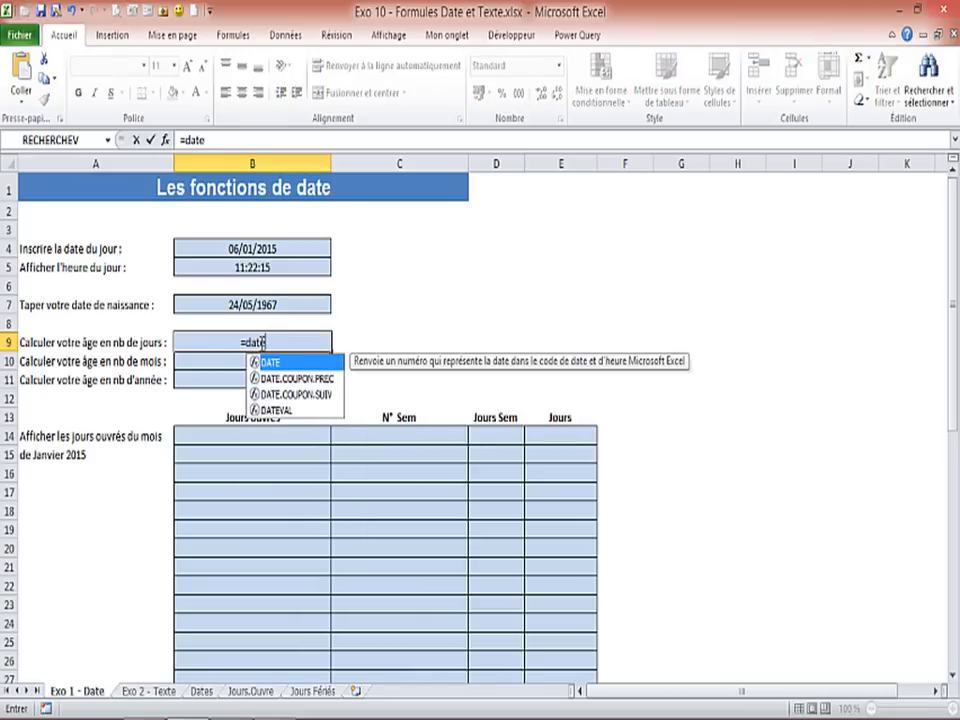
{"action": "type", "text": "dif("}
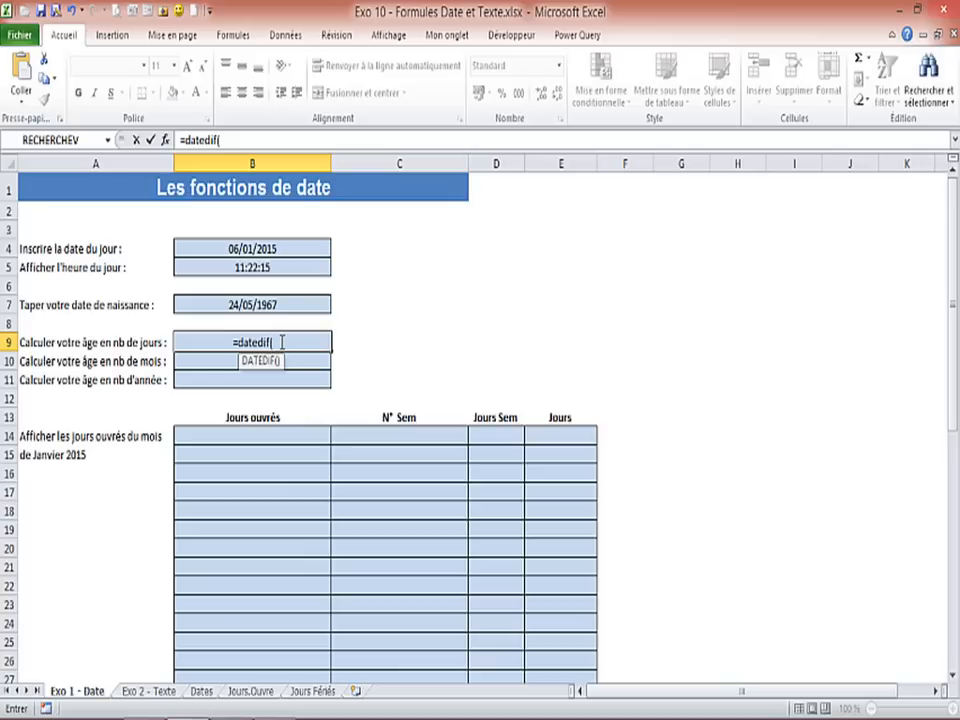
{"action": "left_click", "coordinate": [243, 305]}
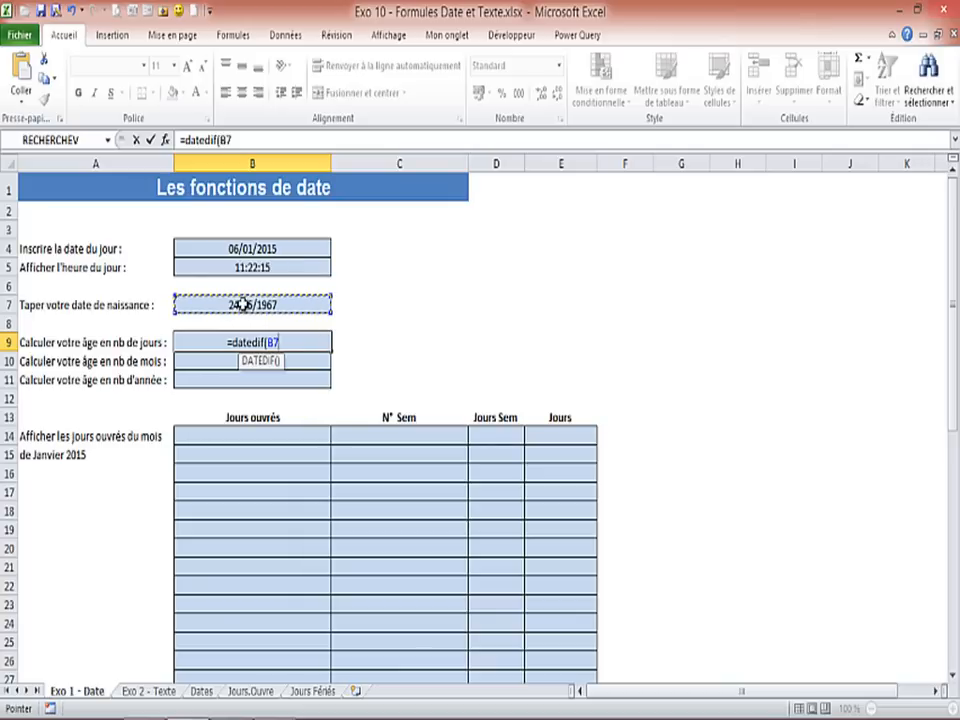
{"action": "type", "text": ";"}
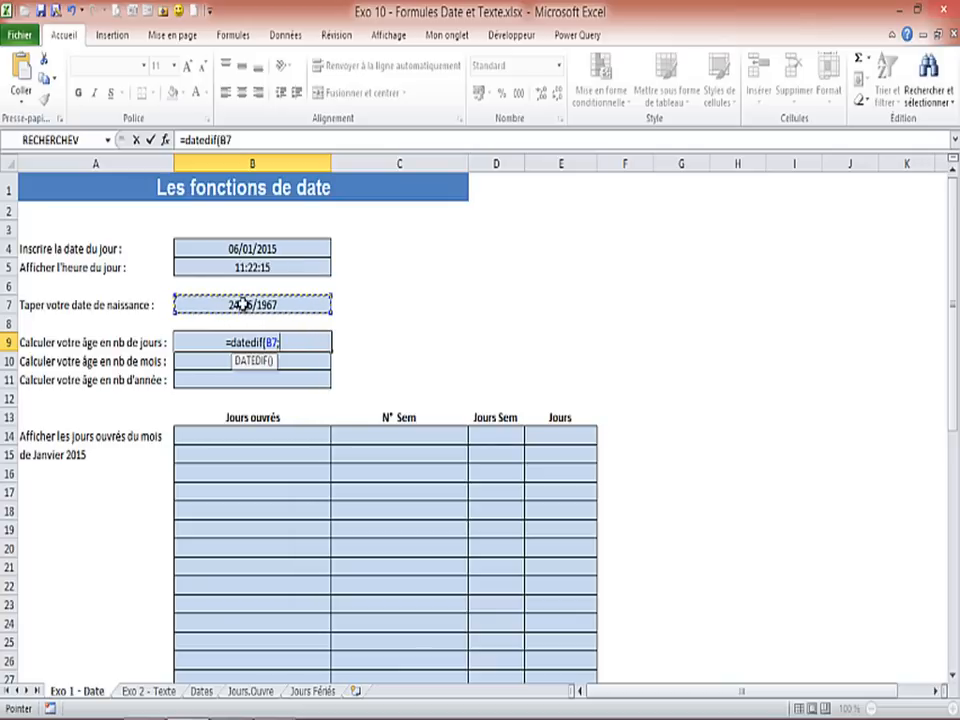
{"action": "left_click", "coordinate": [248, 246]}
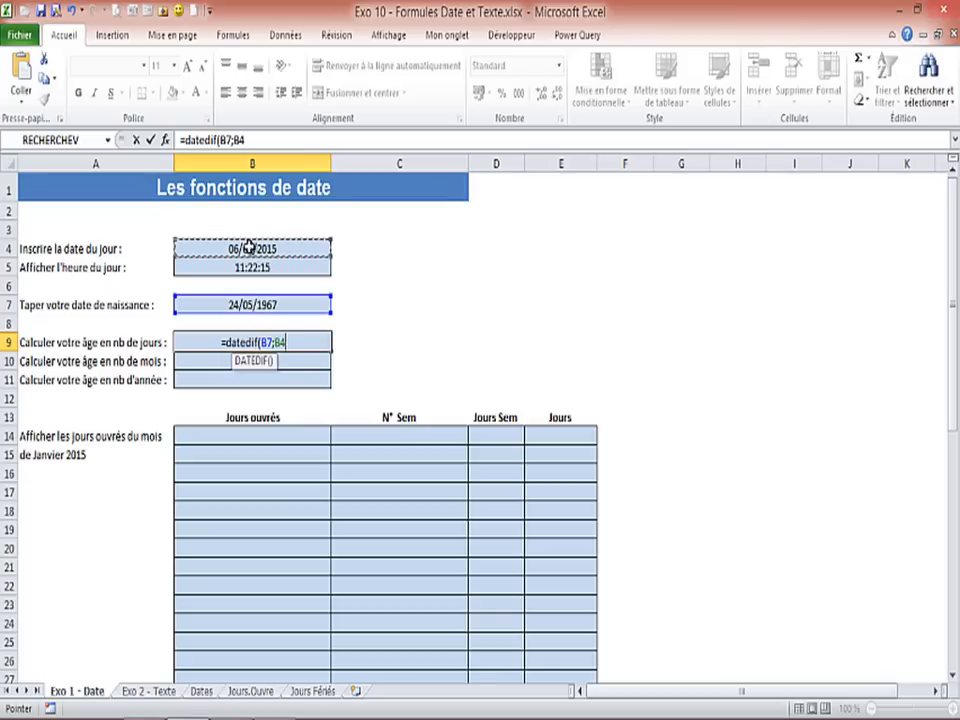
{"action": "type", "text": ";"}
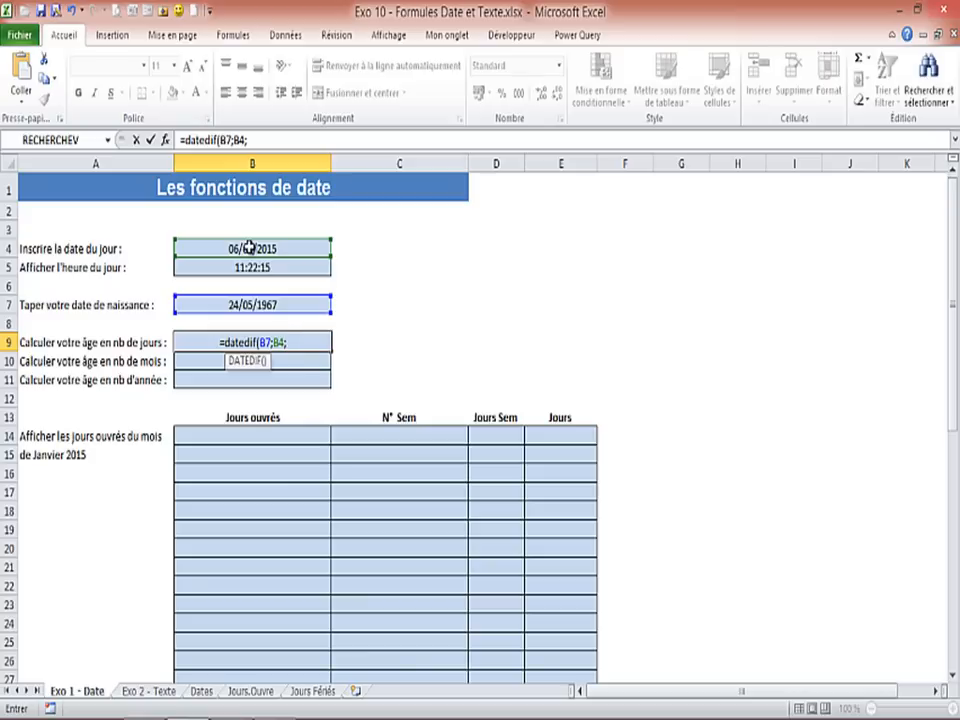
{"action": "type", "text": "\""}
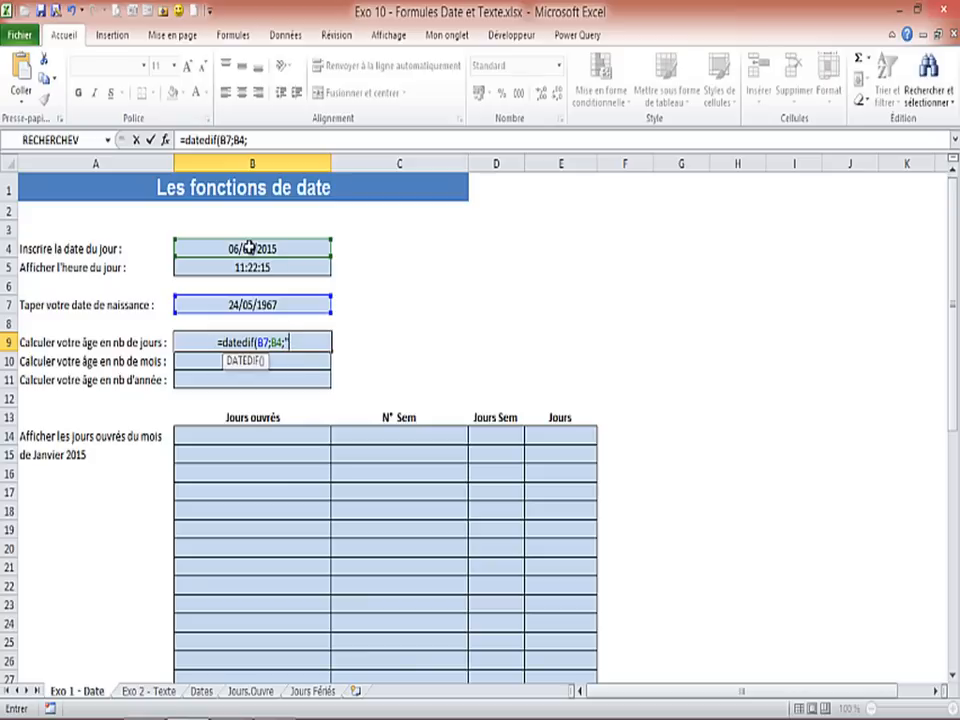
{"action": "type", "text": "d"}
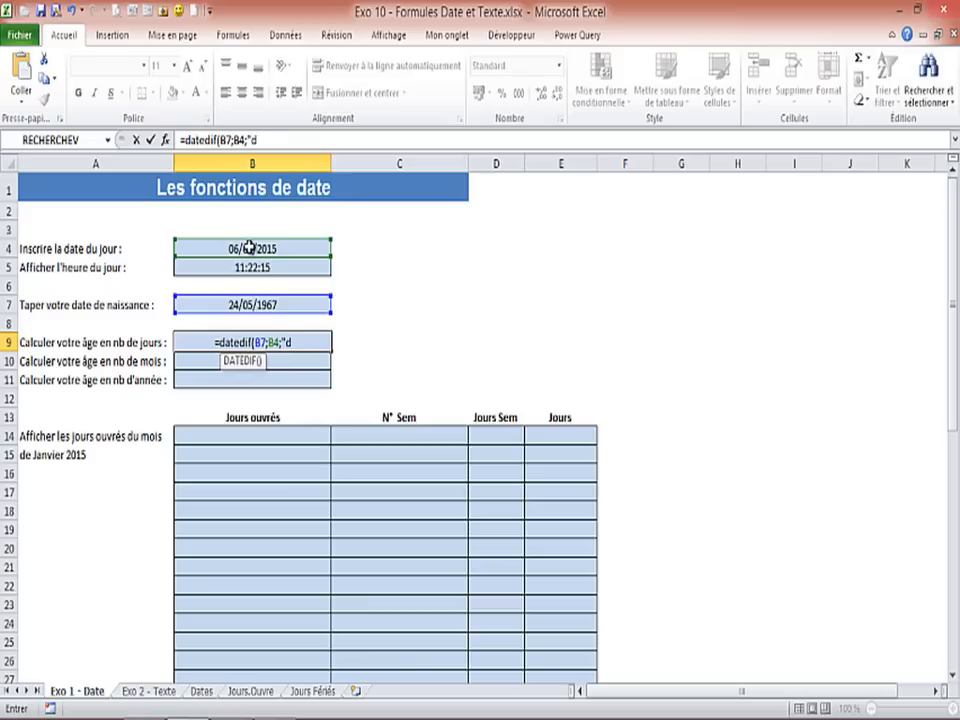
{"action": "type", "text": "\")"}
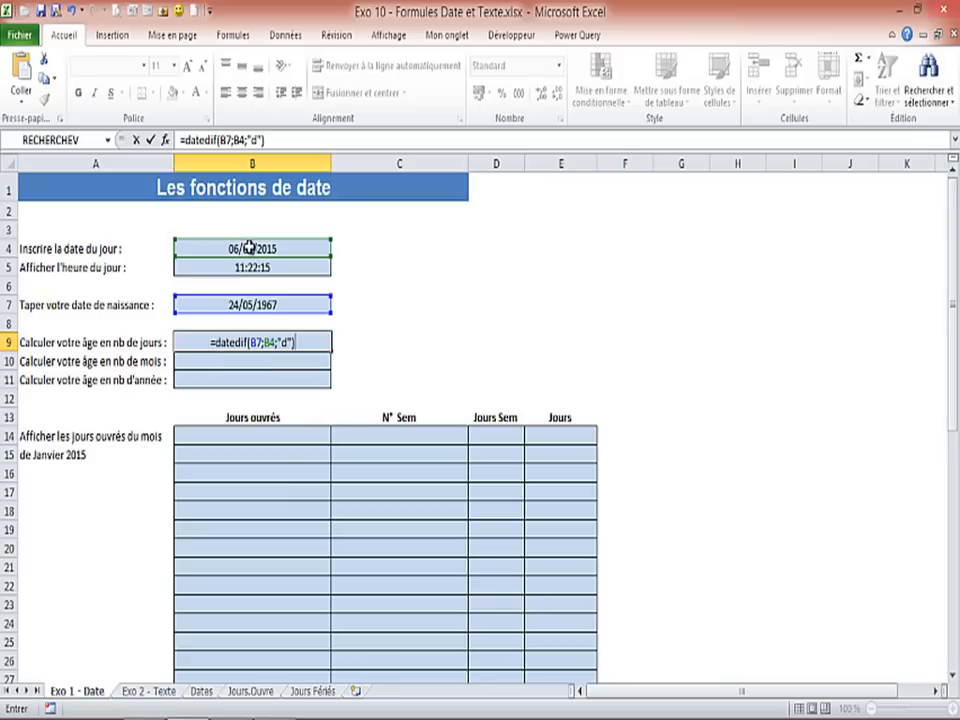
{"action": "key", "text": "Return"}
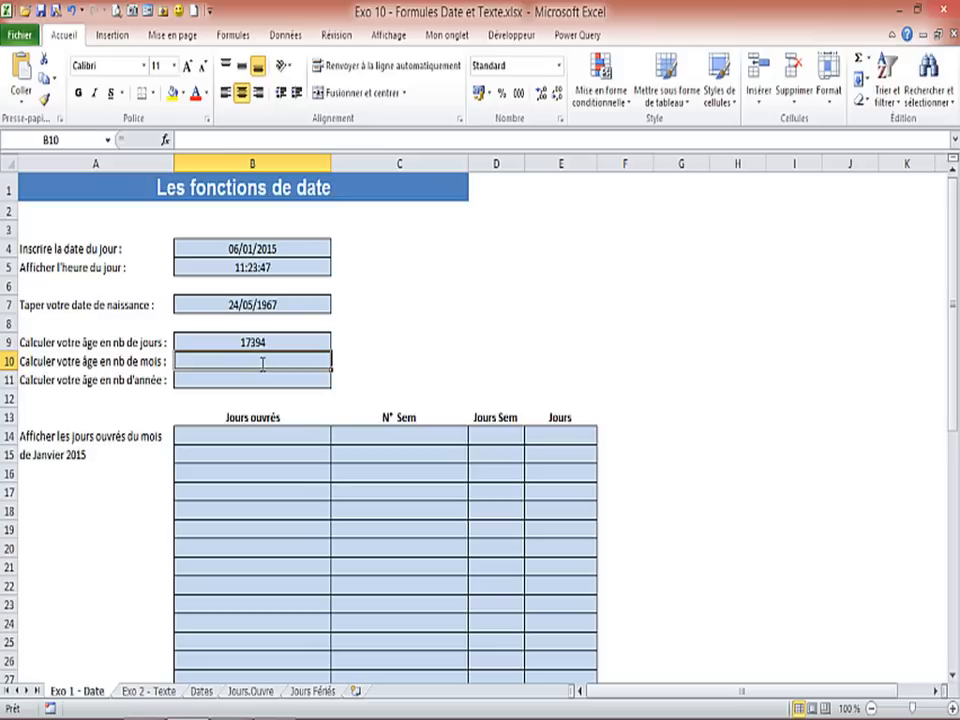
Calculate the age in months in cell B10 with the formula =datedif(B7;B4;"m").
{"action": "type", "text": "=datefi"}
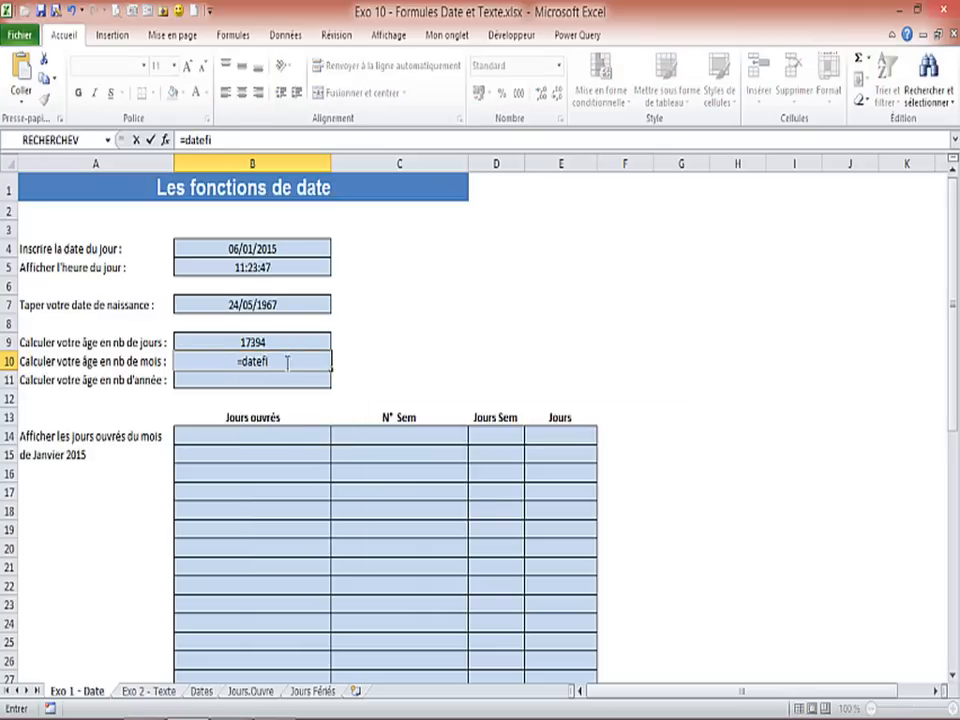
{"action": "key", "text": "BackSpace"}
{"action": "key", "text": "BackSpace"}
{"action": "type", "text": "dif("}
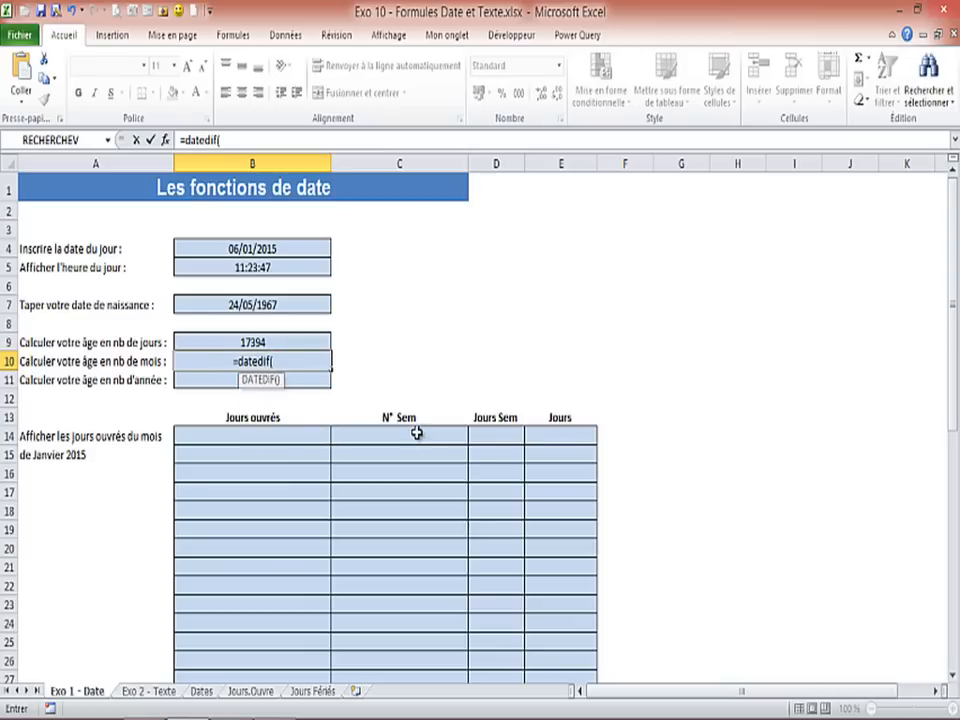
{"action": "left_click", "coordinate": [260, 305]}
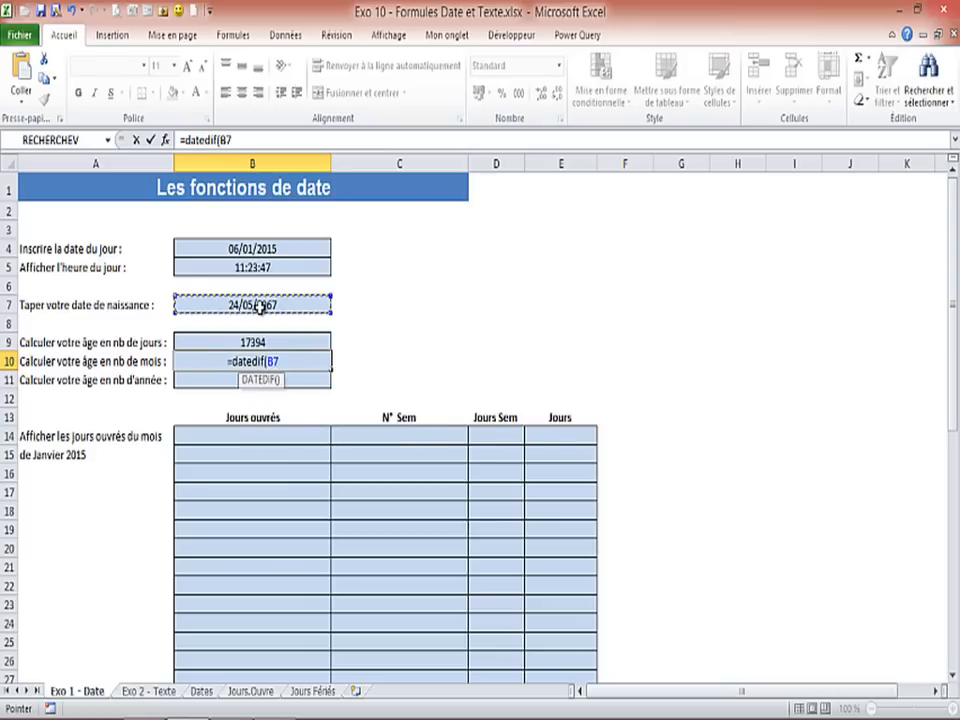
{"action": "type", "text": ";"}
{"action": "left_click", "coordinate": [285, 250]}
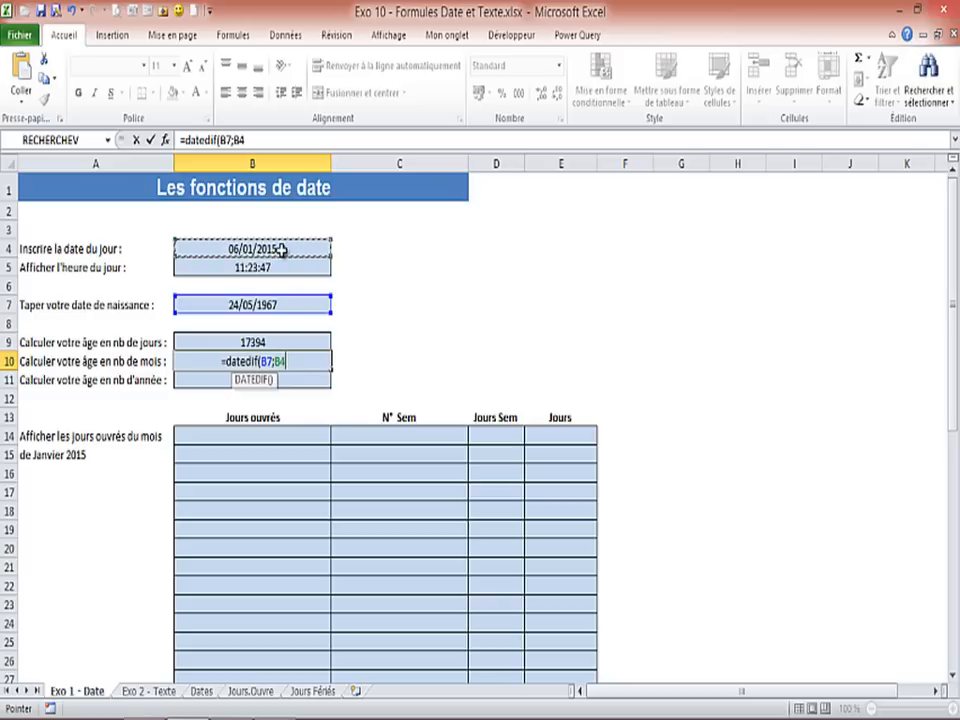
{"action": "type", "text": ";\""}
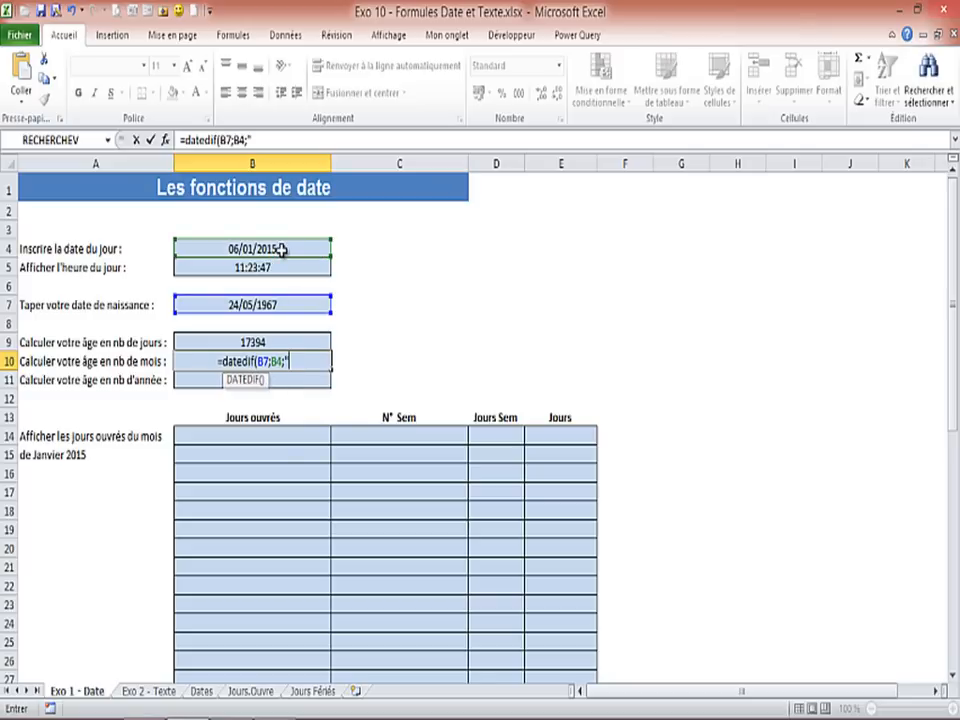
{"action": "type", "text": "m\")"}
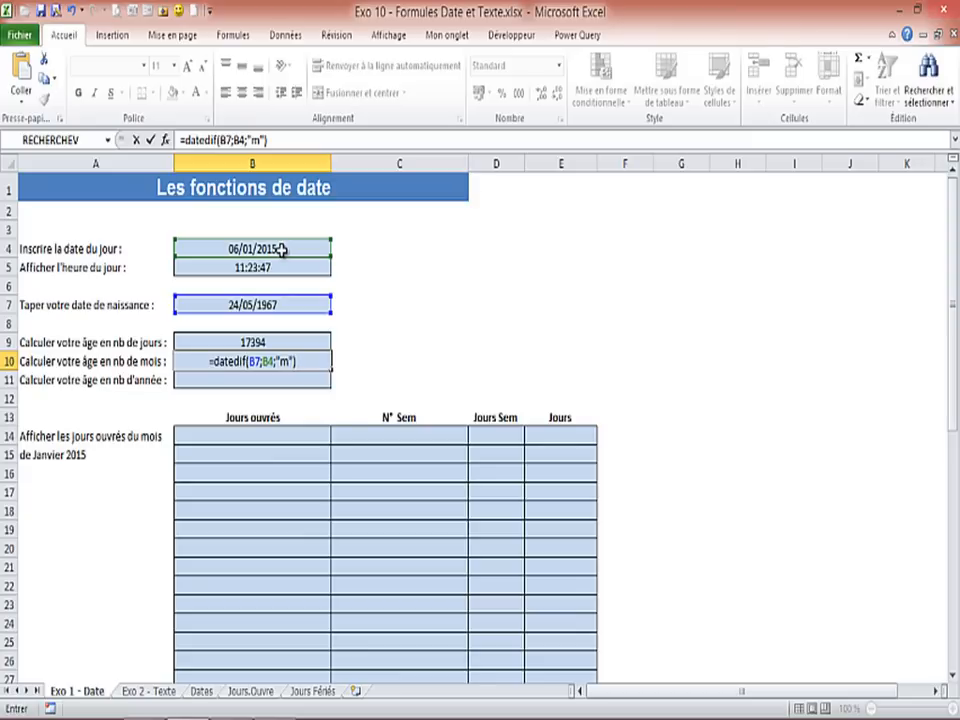
{"action": "key", "text": "Return"}
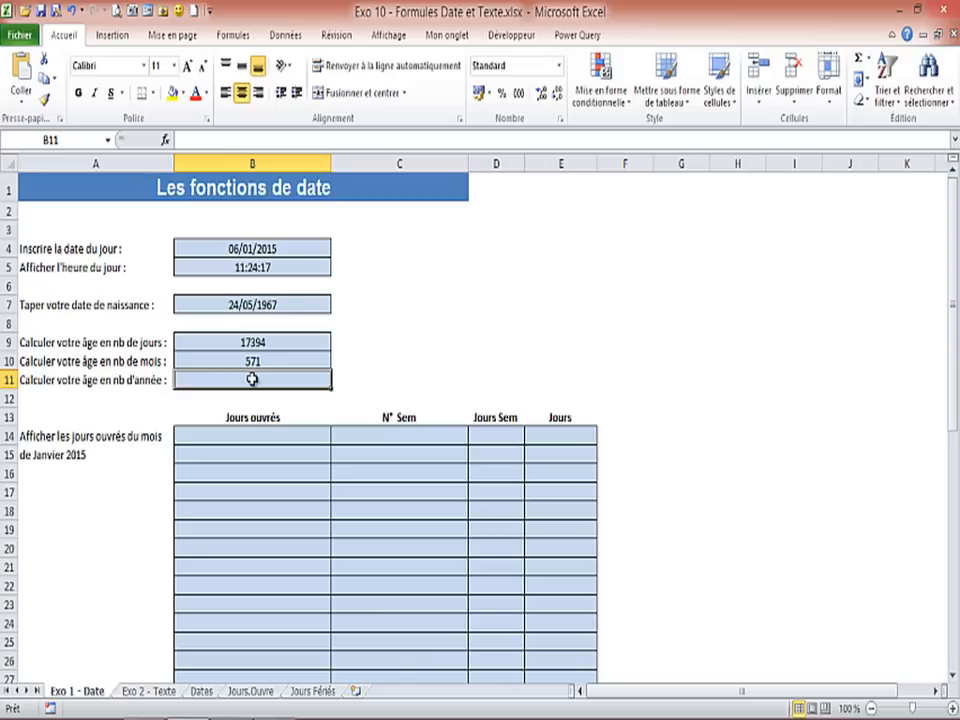
Calculate the age in years in cell B11 with the formula =datedif(B7;B4;"y").
{"action": "type", "text": "=date"}
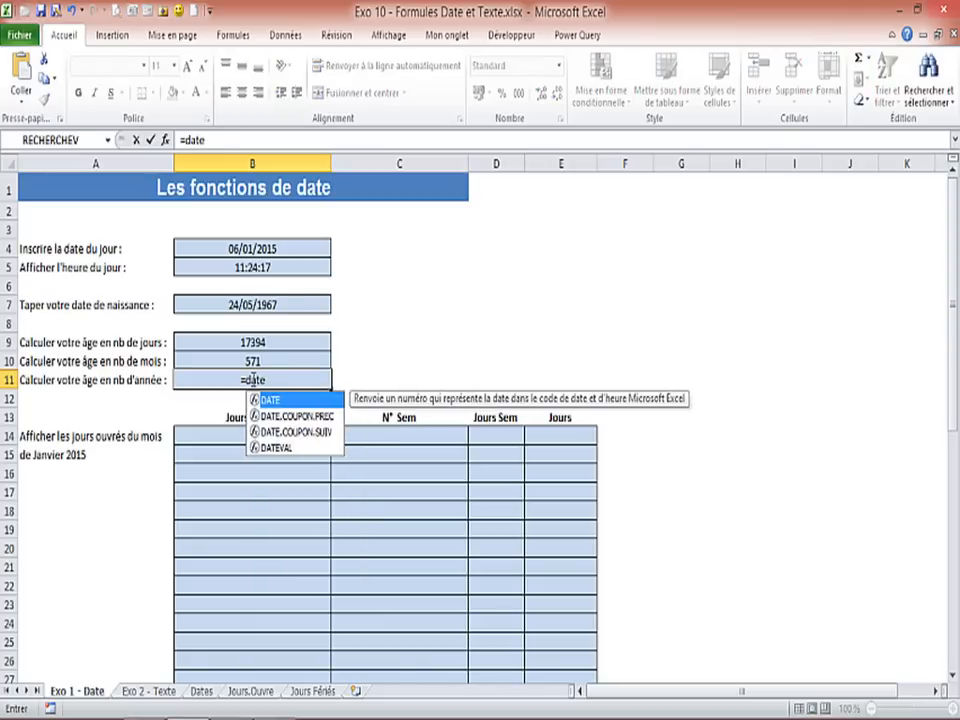
{"action": "type", "text": "d"}
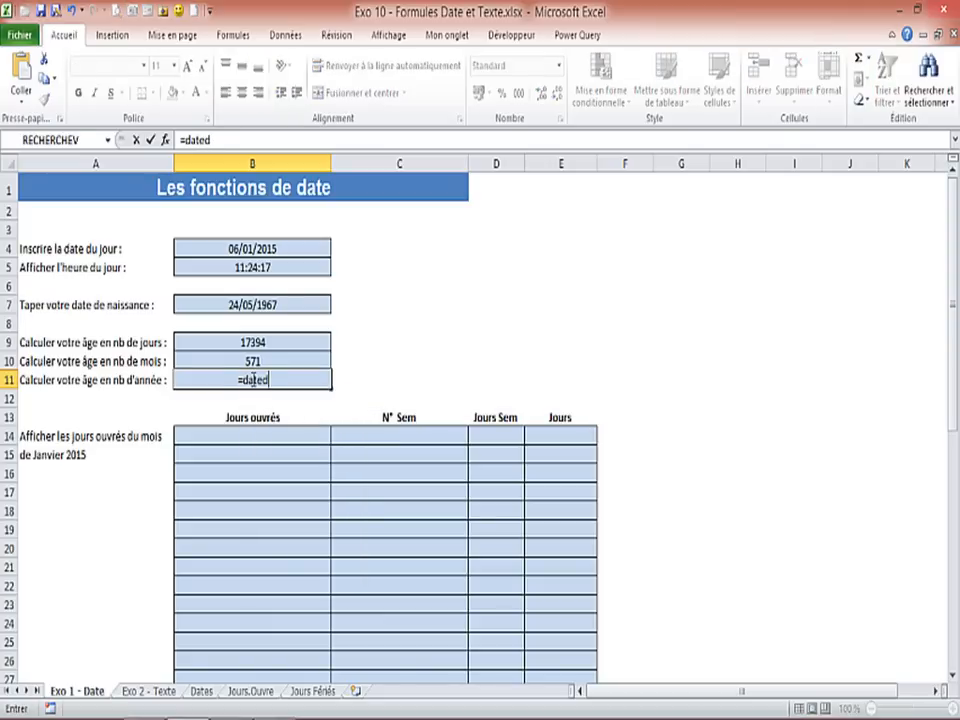
{"action": "type", "text": "if("}
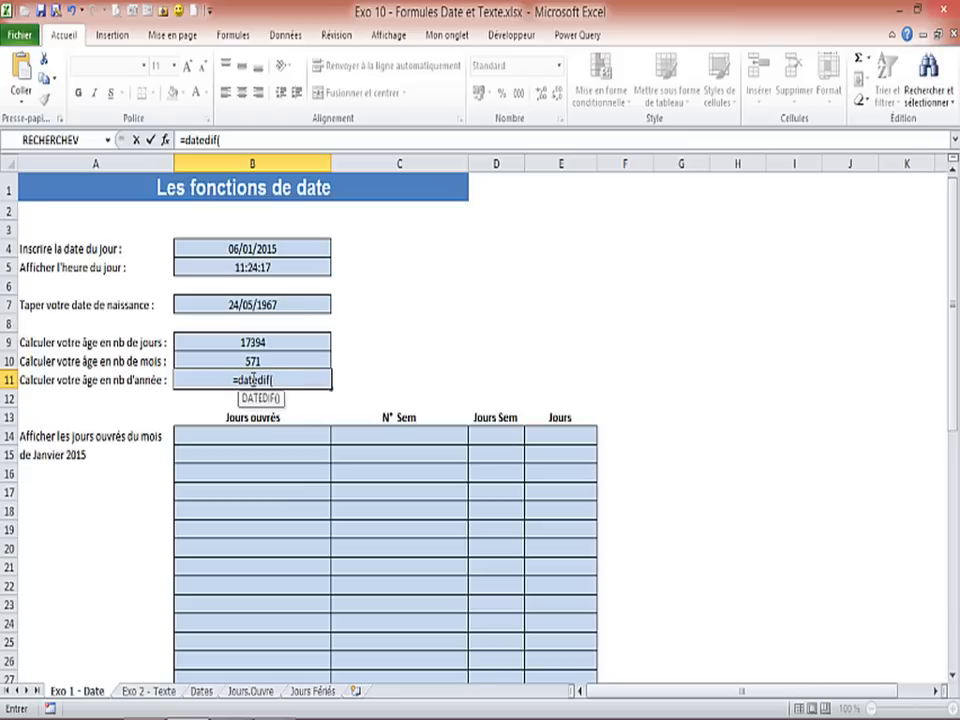
{"action": "left_click", "coordinate": [268, 304]}
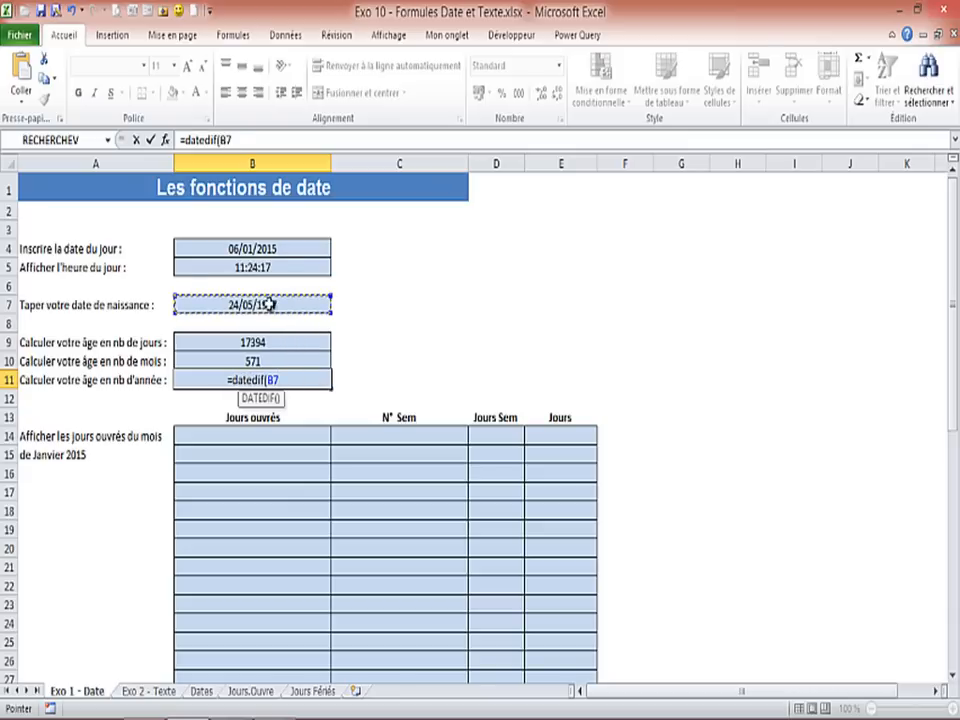
{"action": "type", "text": ";"}
{"action": "left_click", "coordinate": [259, 247]}
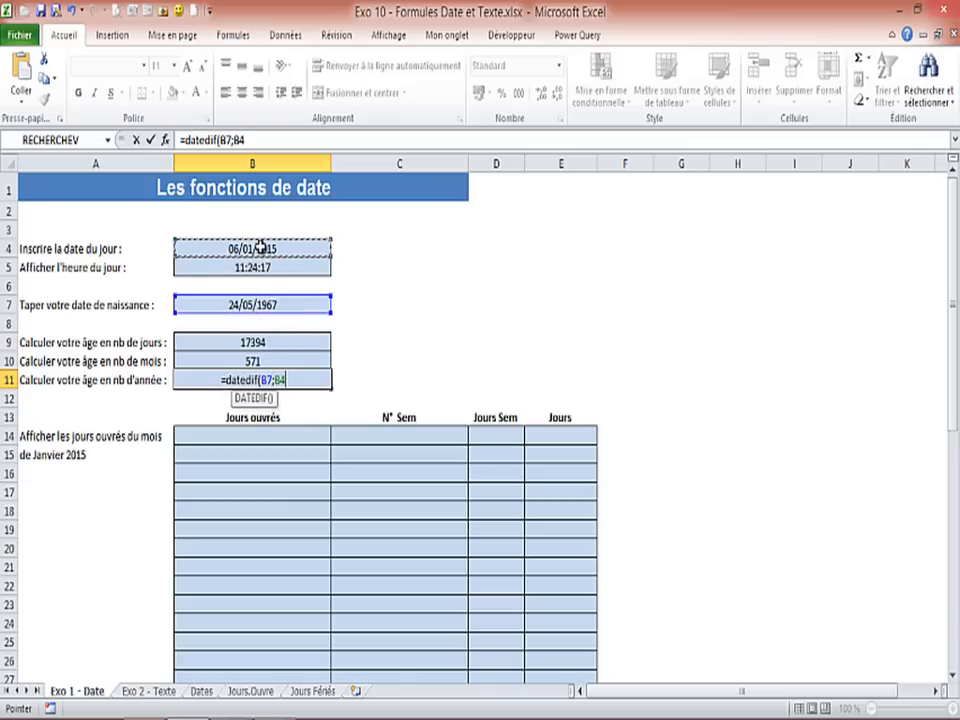
{"action": "type", "text": ";\""}
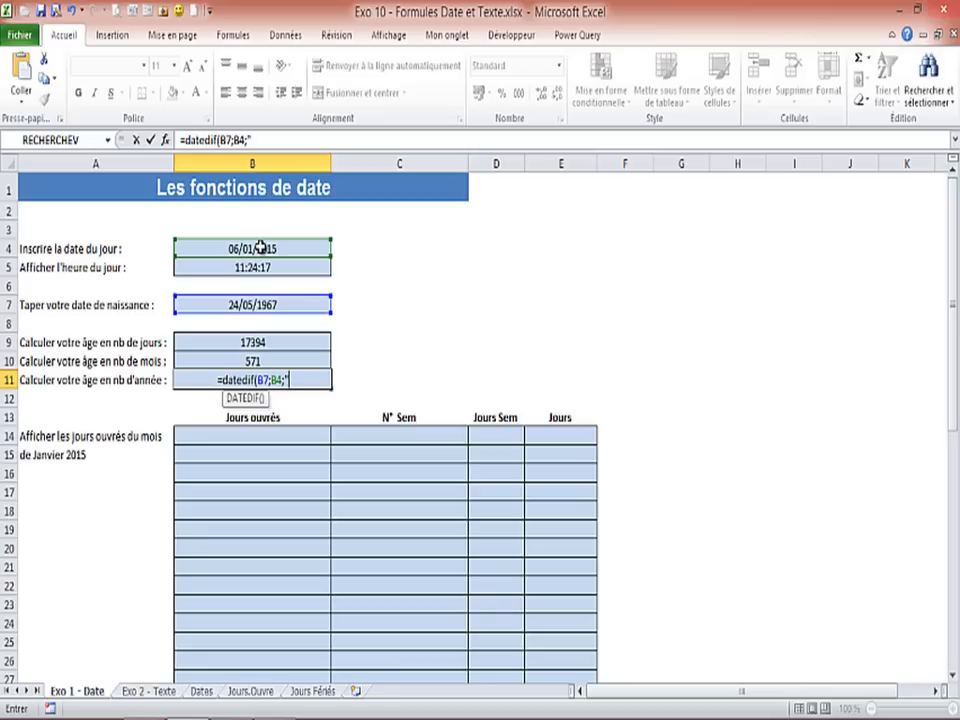
{"action": "type", "text": "y"}
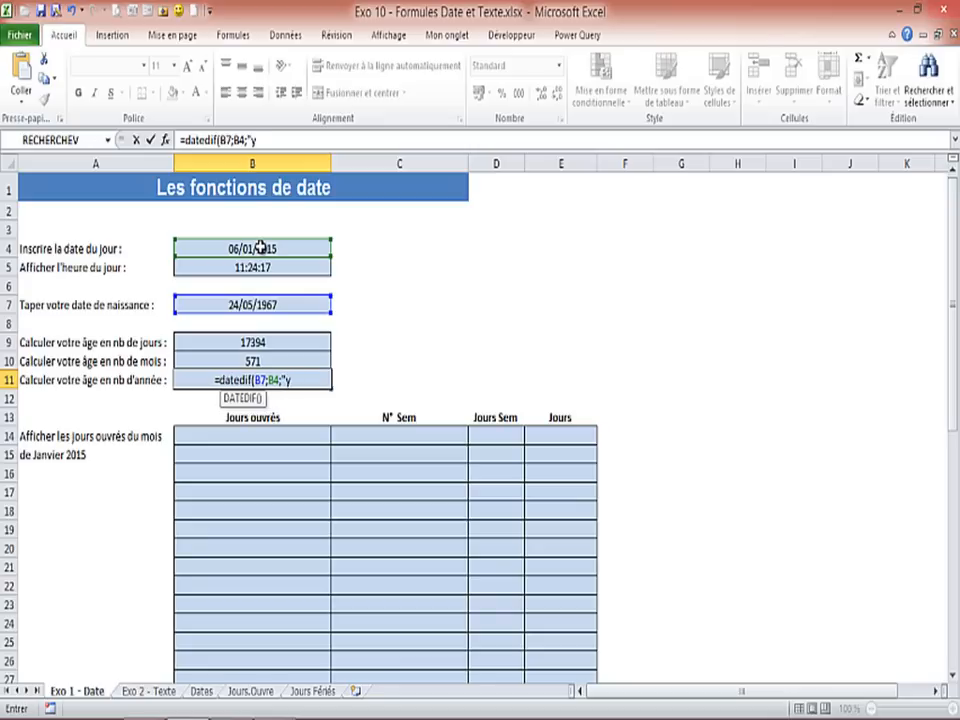
{"action": "type", "text": "\")"}
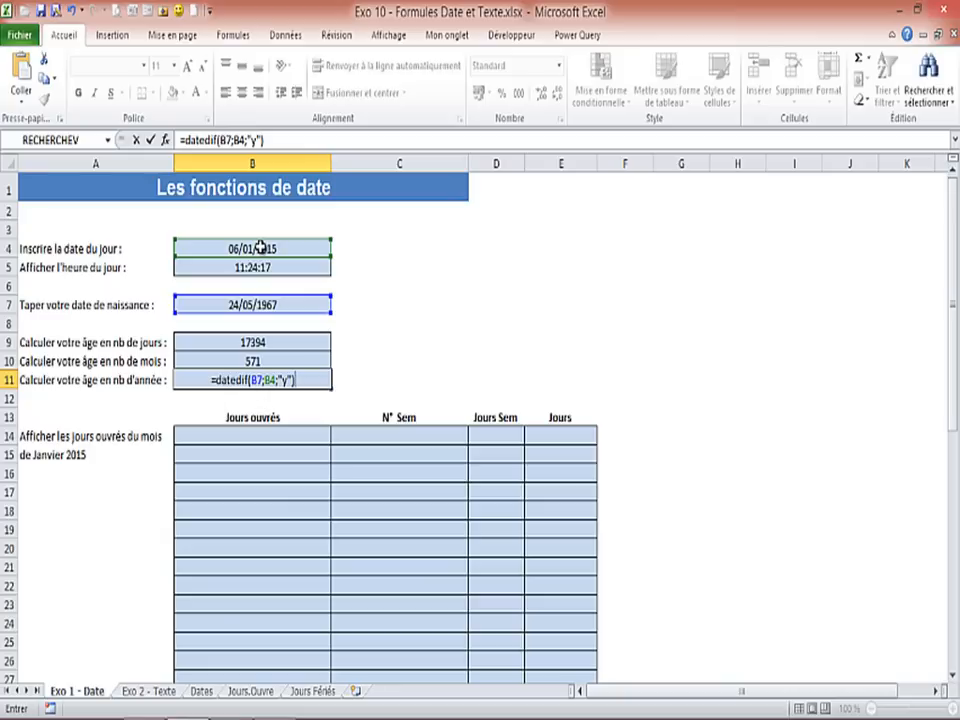
{"action": "key", "text": "Return"}
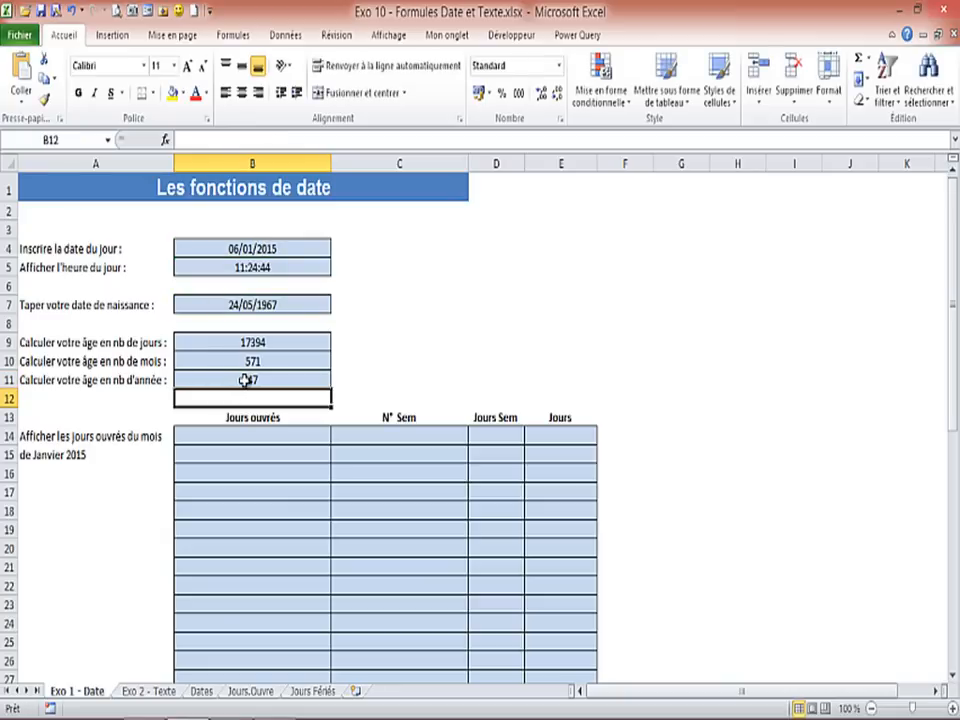
Enter the date 01/01/2015 in cell B14 as the first entry of the Jours ouvrés column.
{"action": "left_click", "coordinate": [248, 437]}
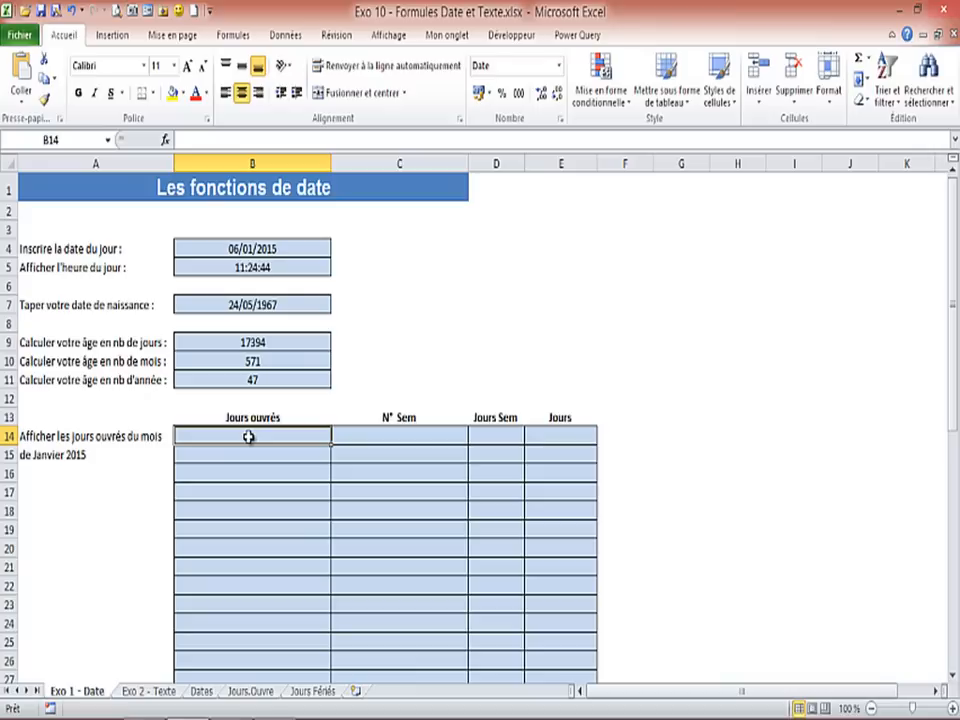
{"action": "scroll", "coordinate": [248, 437], "scroll_direction": "down", "scroll_amount": 2}
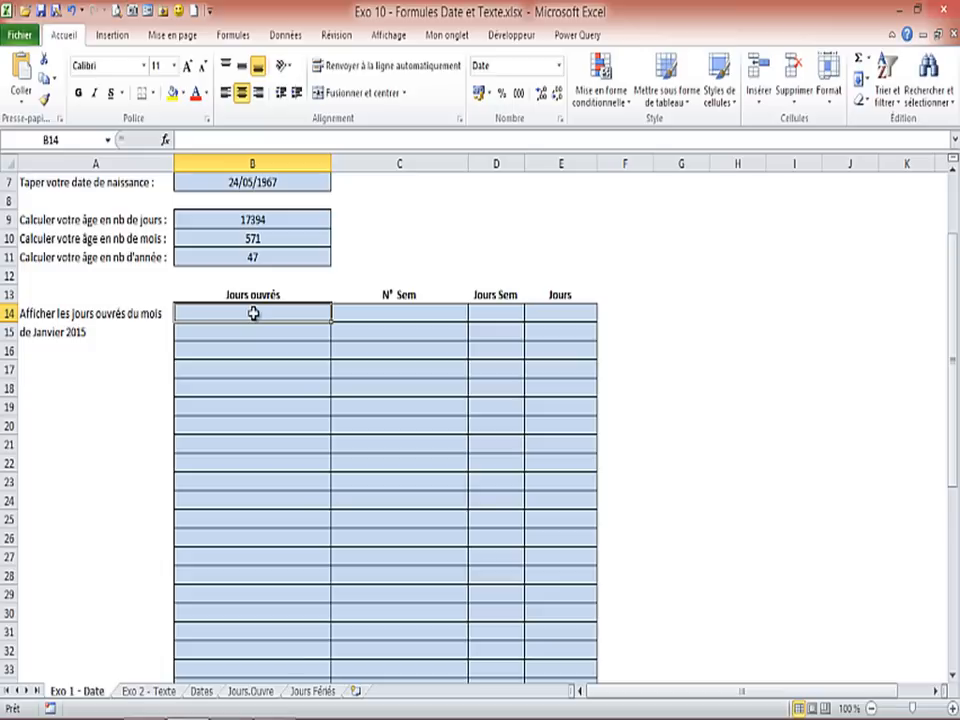
{"action": "type", "text": "01/0"}
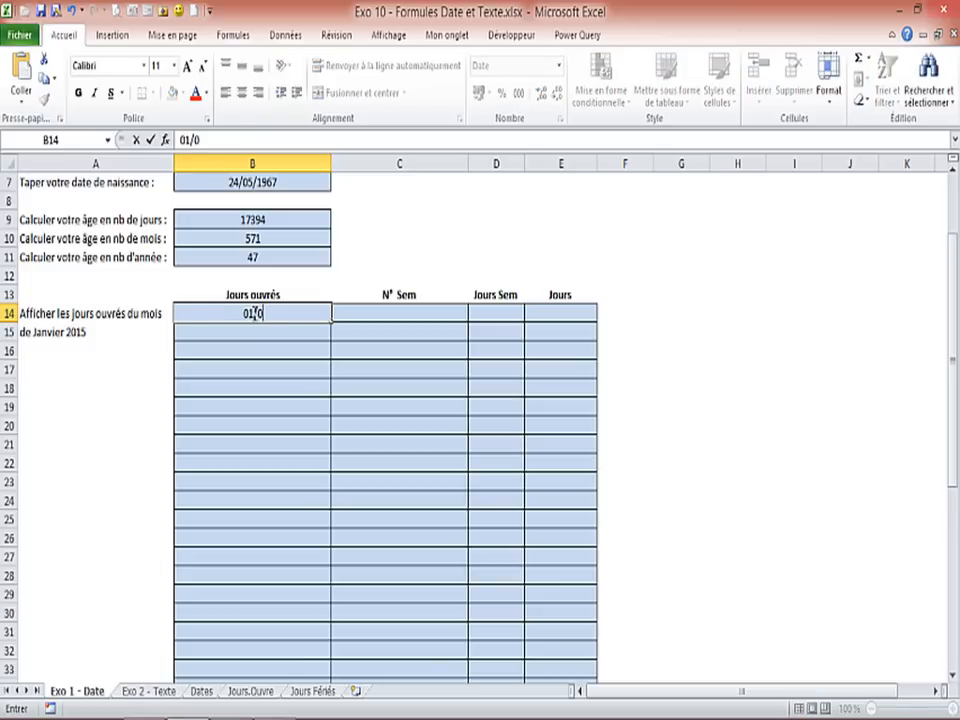
{"action": "type", "text": "1/2015"}
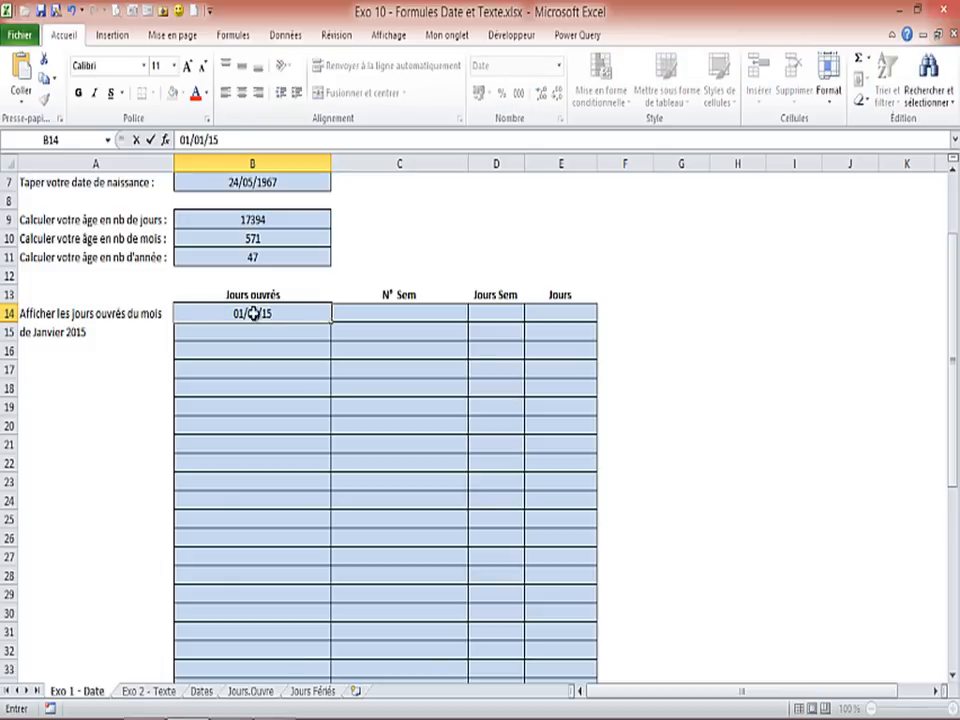
{"action": "key", "text": "Return"}
Fill a chronological series down the column from B14, using the Jour ouvré time unit and the final value 31/01/15.
{"action": "left_click", "coordinate": [253, 313]}
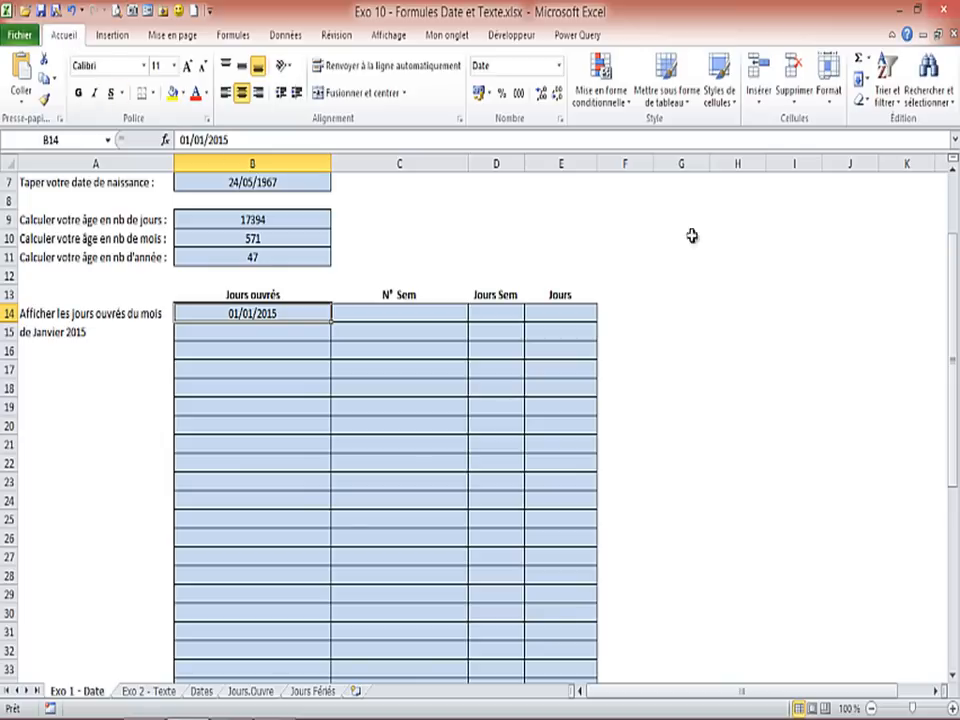
{"action": "left_click", "coordinate": [867, 80]}
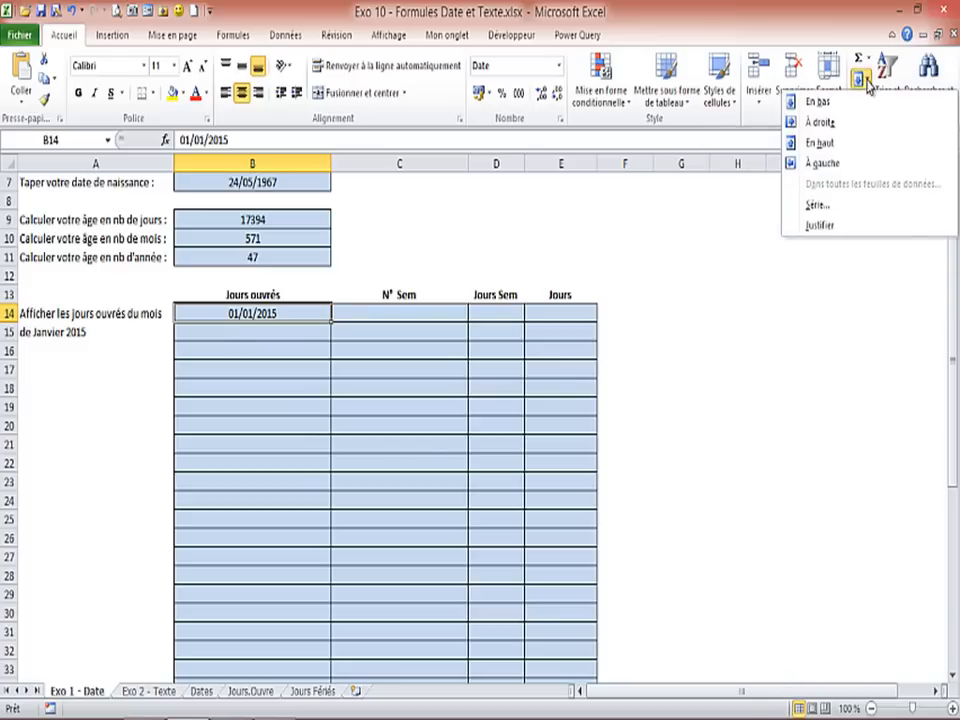
{"action": "left_click", "coordinate": [816, 208]}
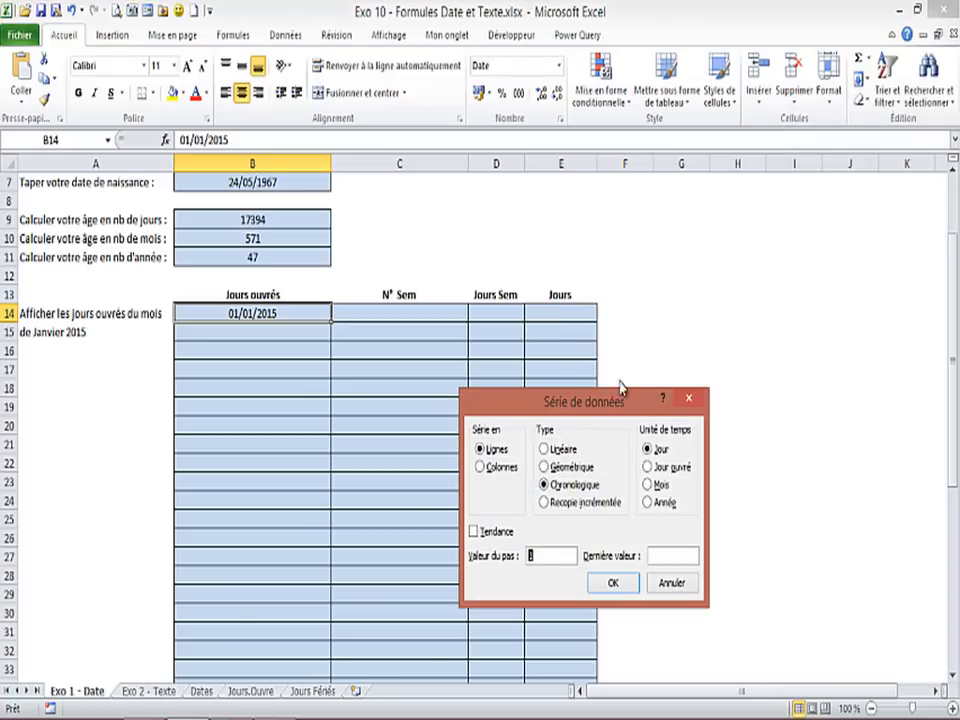
{"action": "left_click_drag", "start_coordinate": [623, 405], "coordinate": [538, 326]}
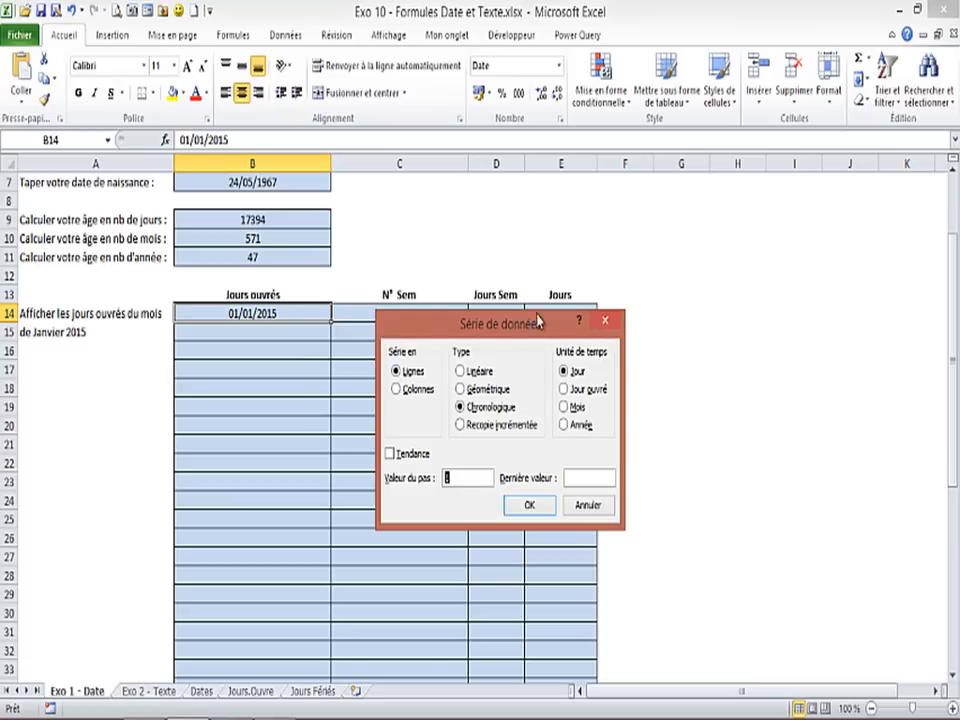
{"action": "left_click", "coordinate": [397, 390]}
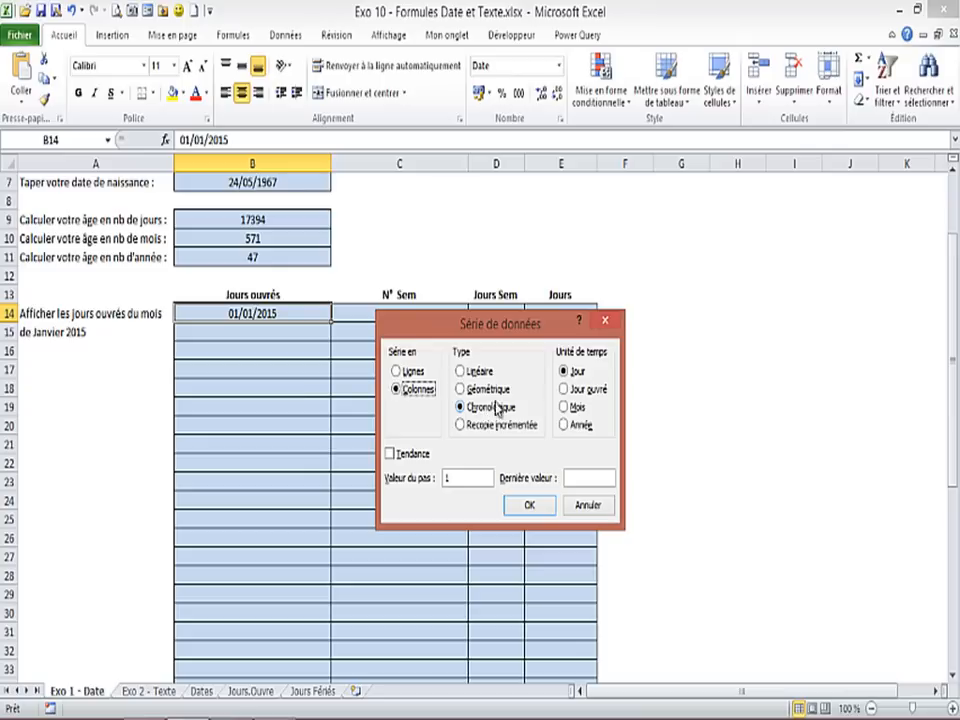
{"action": "left_click", "coordinate": [564, 390]}
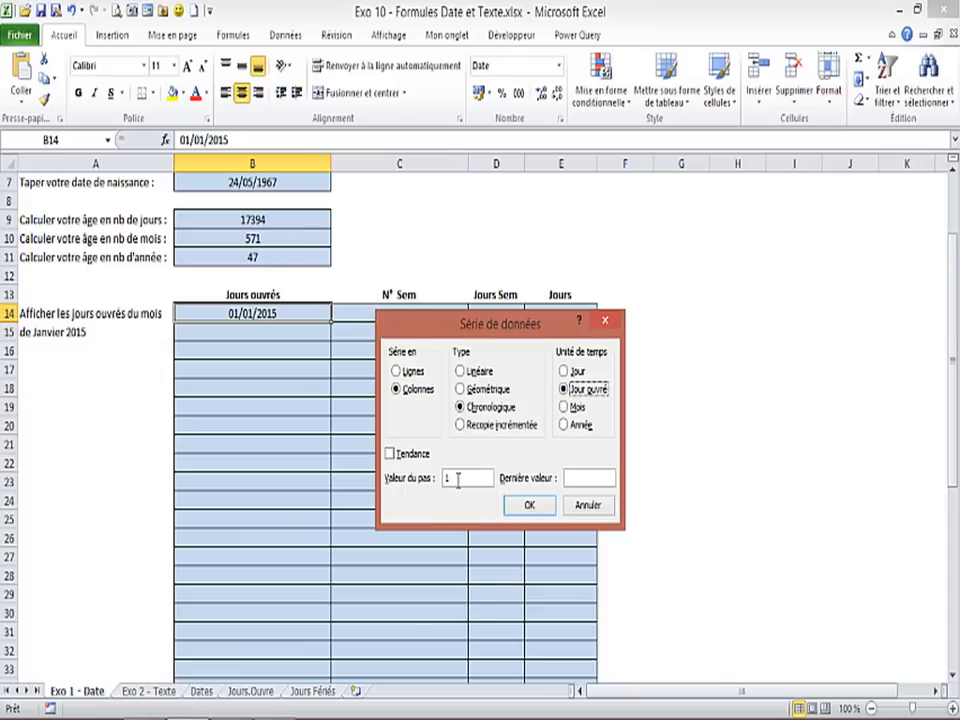
{"action": "left_click", "coordinate": [580, 480]}
{"action": "type", "text": "31/01/"}
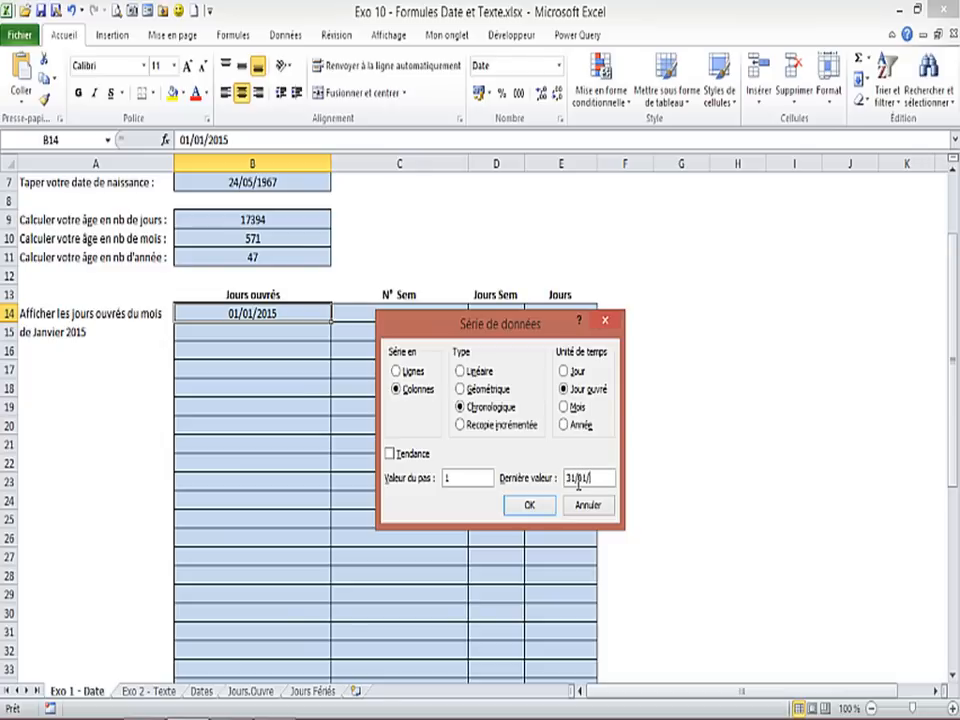
{"action": "type", "text": "15"}
{"action": "left_click", "coordinate": [533, 504]}
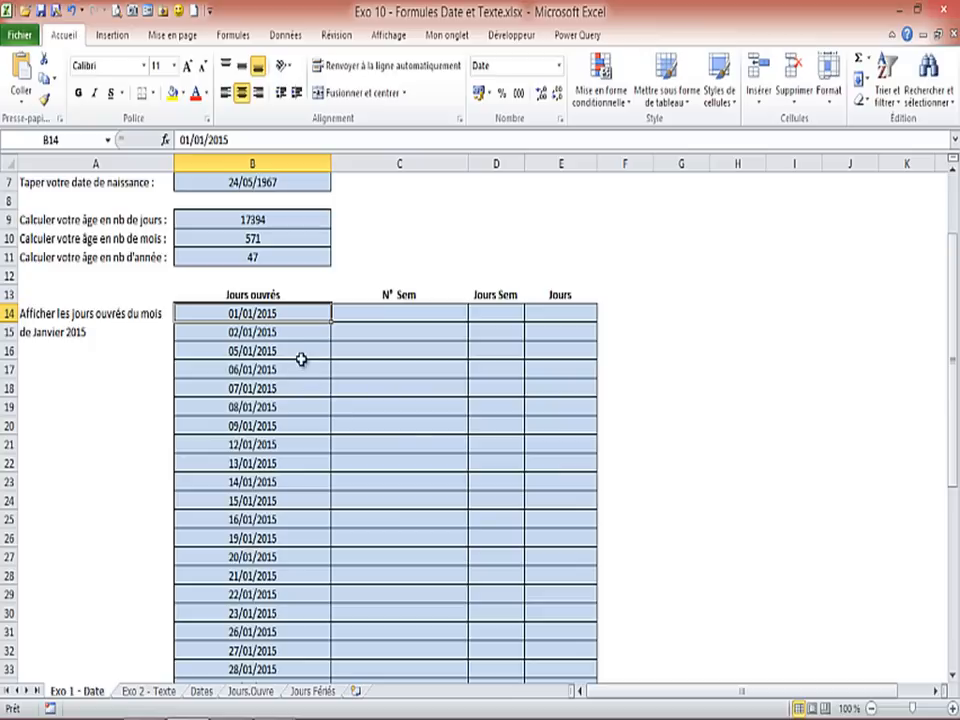
Format the working-day dates in B14:B35 as Date longue.
{"action": "scroll", "coordinate": [301, 357], "scroll_direction": "down", "scroll_amount": 2}
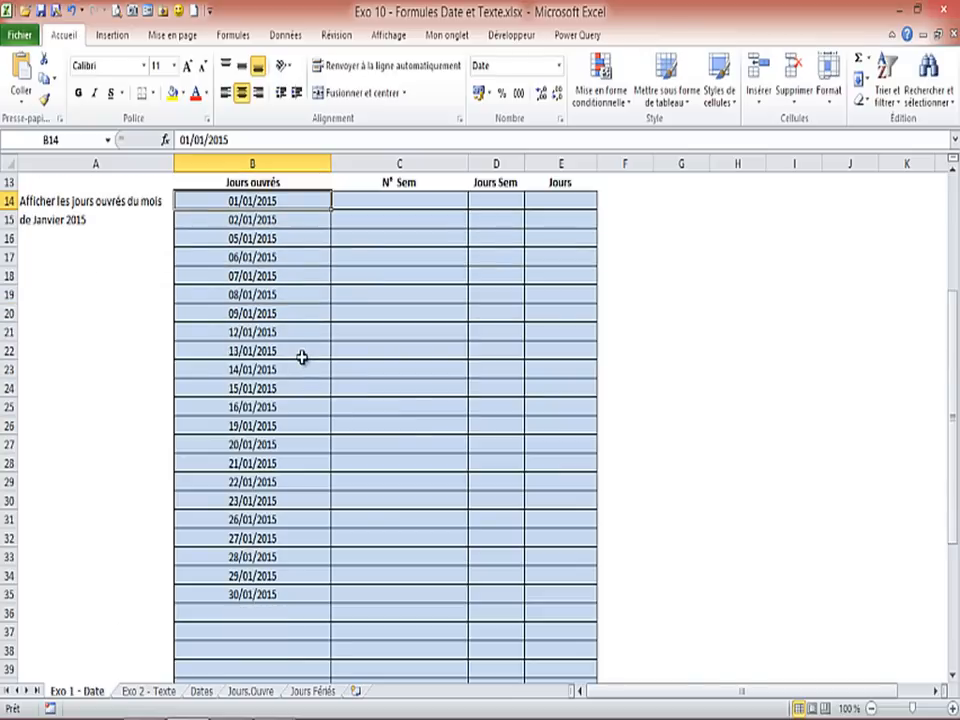
{"action": "scroll", "coordinate": [302, 357], "scroll_direction": "up", "scroll_amount": 1}
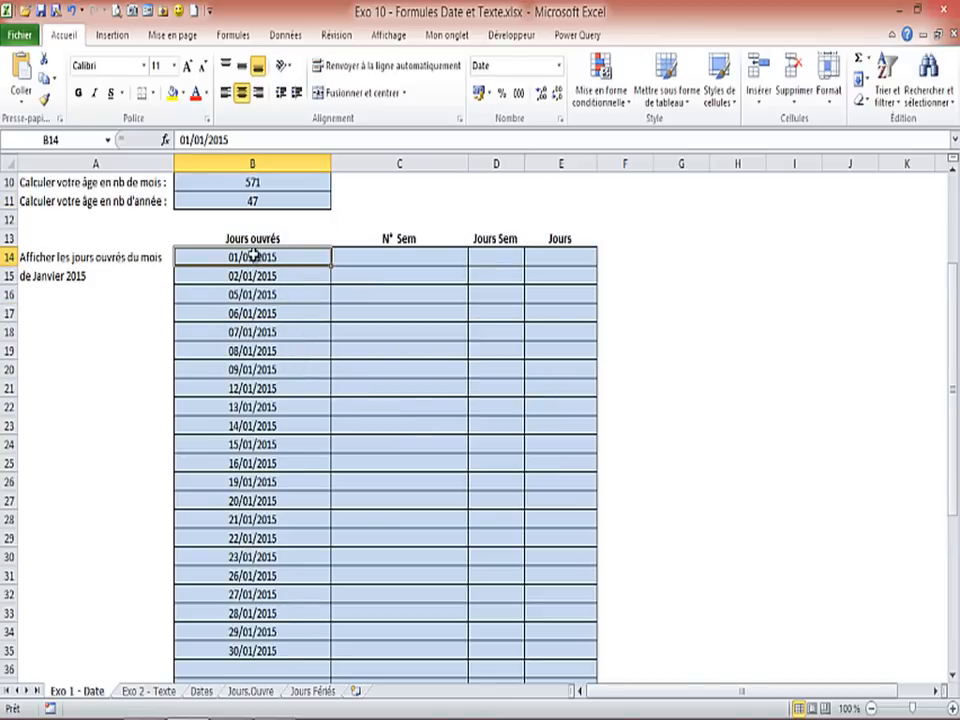
{"action": "left_click_drag", "start_coordinate": [255, 256], "coordinate": [262, 647]}
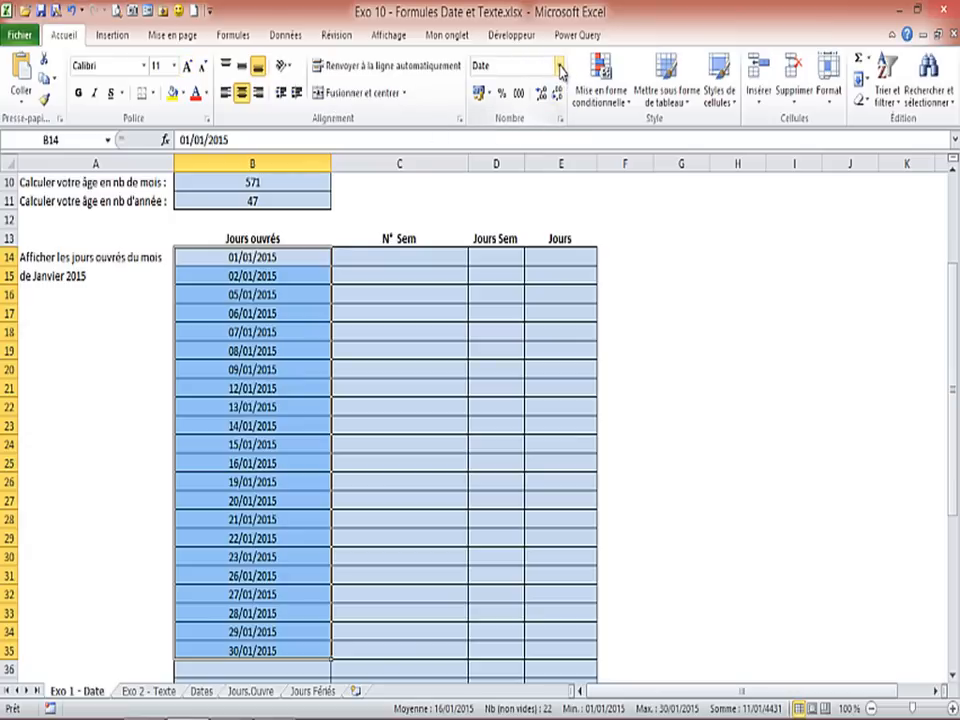
{"action": "left_click", "coordinate": [560, 68]}
{"action": "left_click", "coordinate": [560, 68]}
{"action": "left_click", "coordinate": [560, 68]}
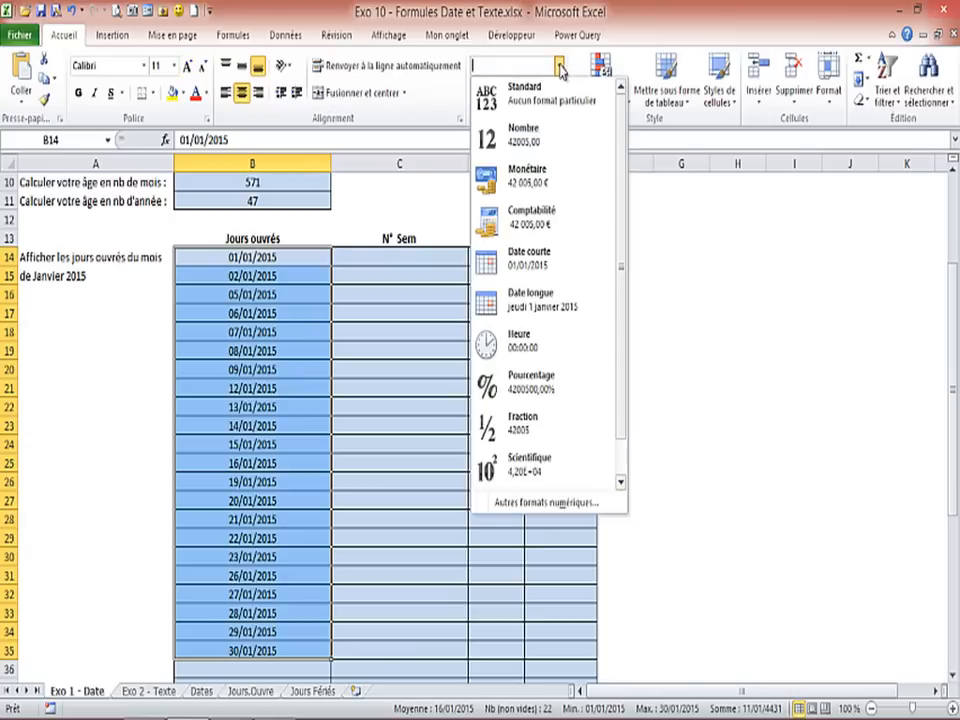
{"action": "left_click", "coordinate": [490, 303]}
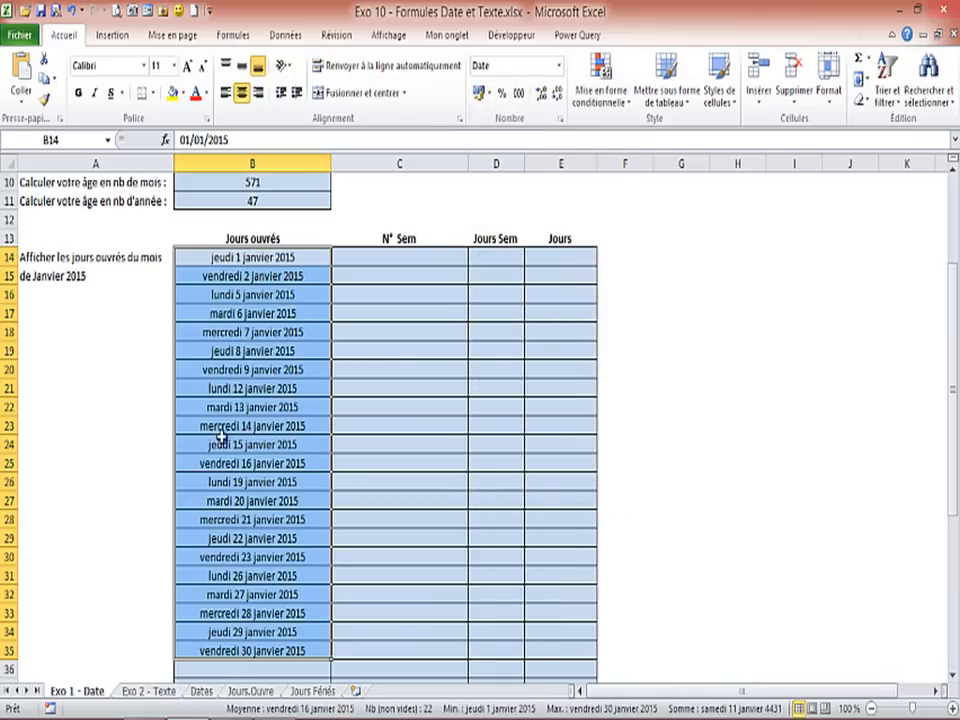
Calculate the week number of the first working day in cell C14 with the formula =NO.SEMAINE(B14).
{"action": "left_click", "coordinate": [399, 259]}
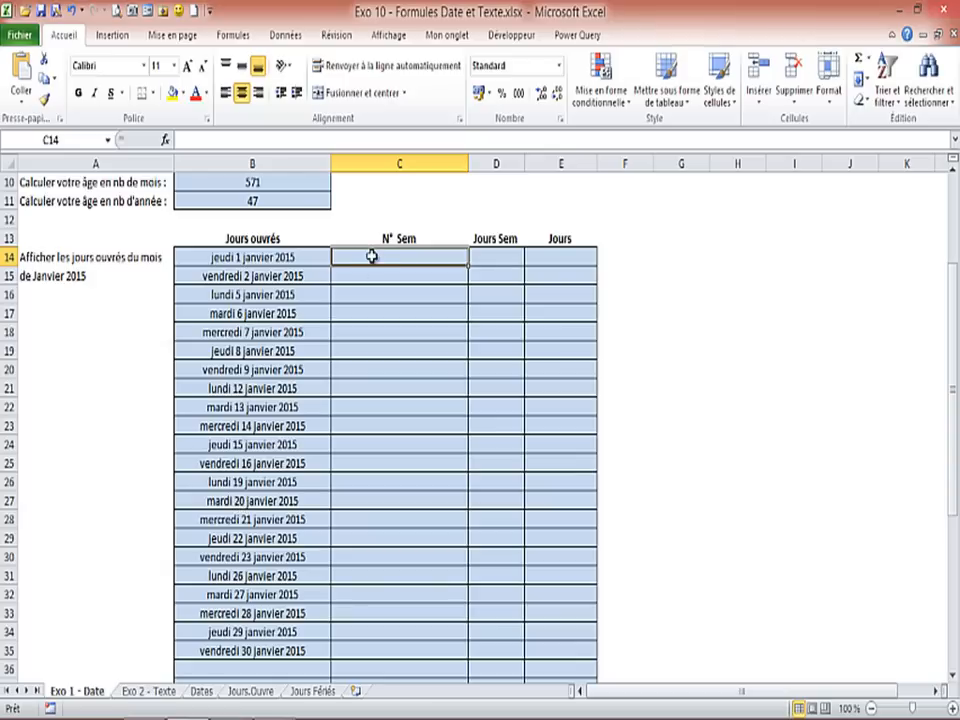
{"action": "scroll", "coordinate": [371, 257], "scroll_direction": "up", "scroll_amount": 2}
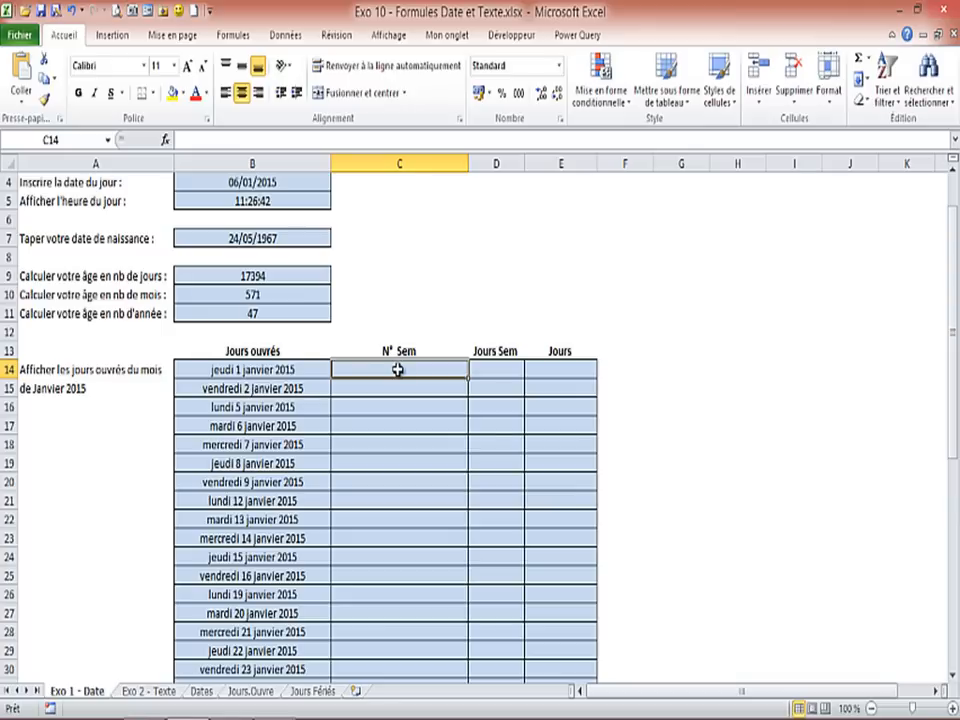
{"action": "type", "text": "=no"}
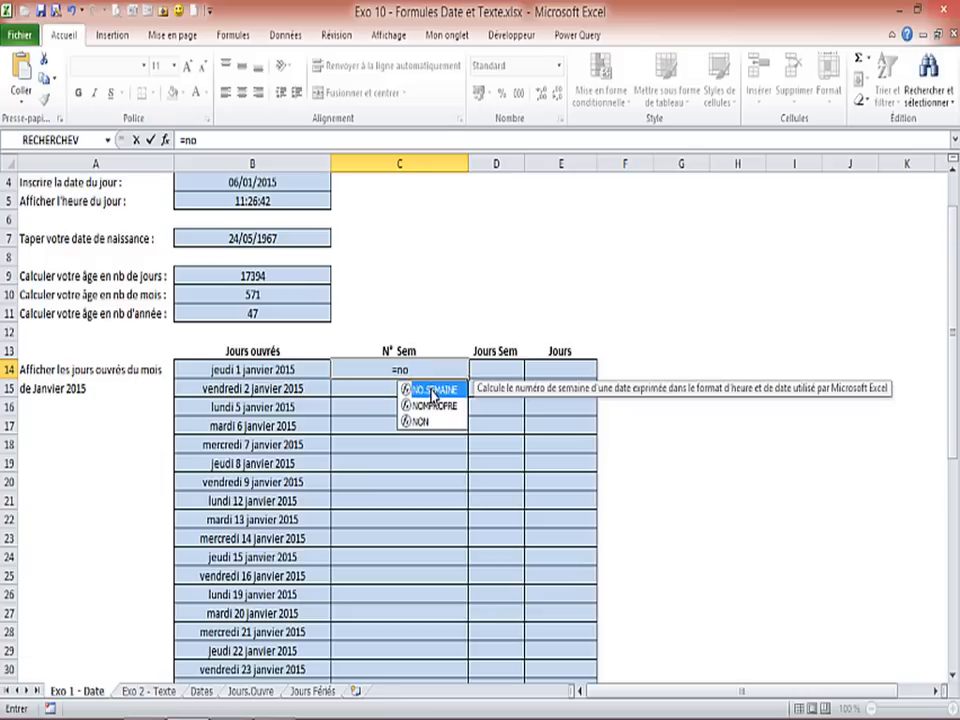
{"action": "double_click", "coordinate": [422, 389]}
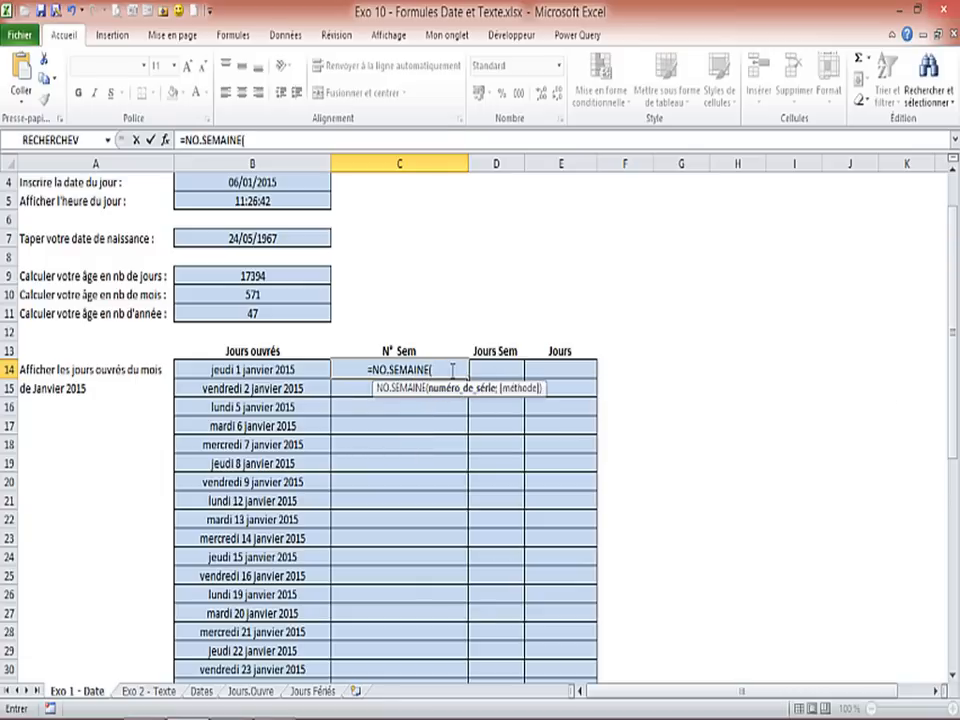
{"action": "left_click", "coordinate": [262, 370]}
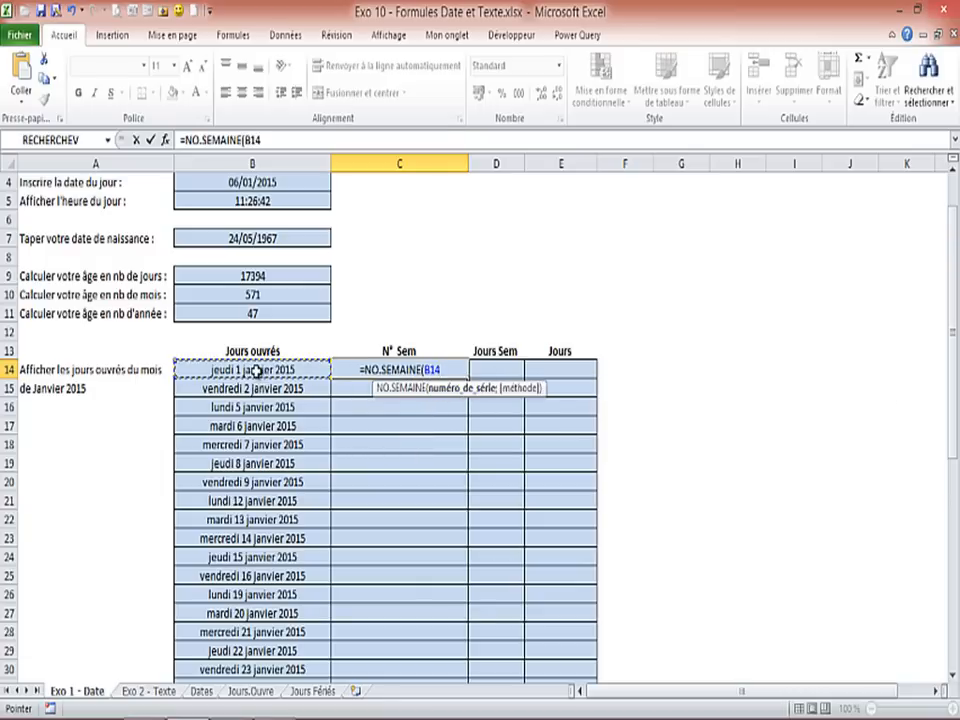
{"action": "type", "text": ")"}
{"action": "key", "text": "Return"}
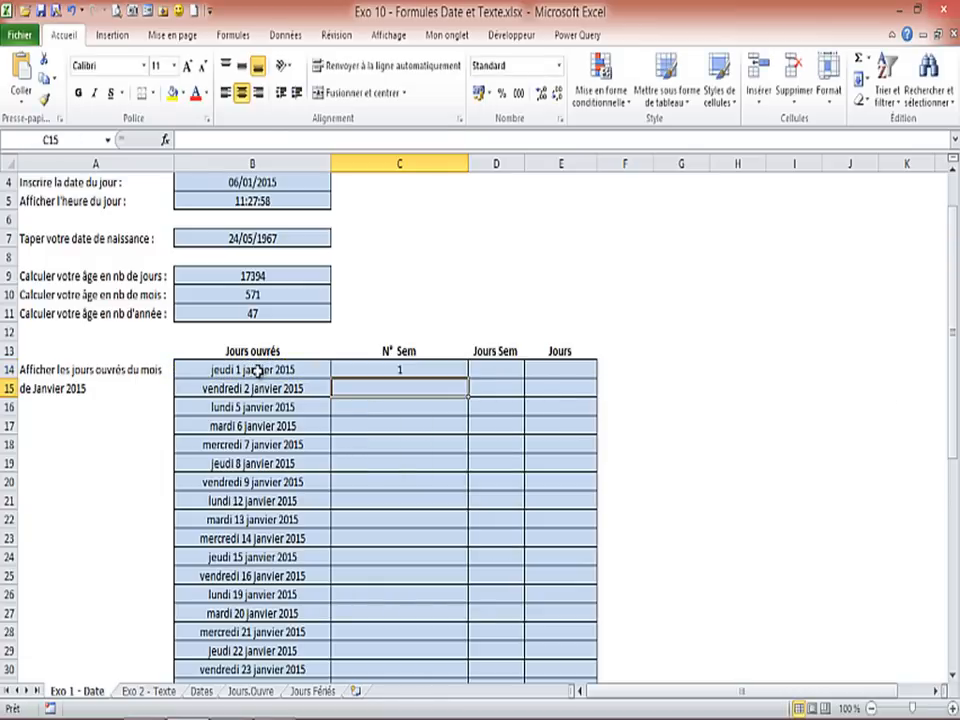
Copy the week-number formula from C14 down the N° Sem column for all listed working days.
{"action": "left_click", "coordinate": [392, 370]}
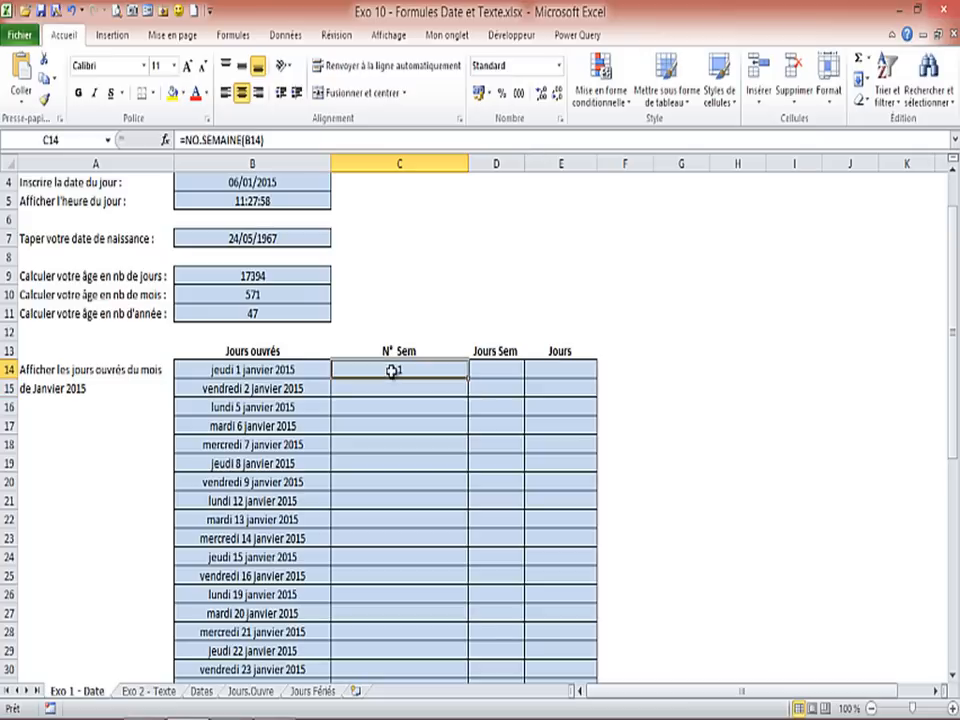
{"action": "double_click", "coordinate": [470, 378]}
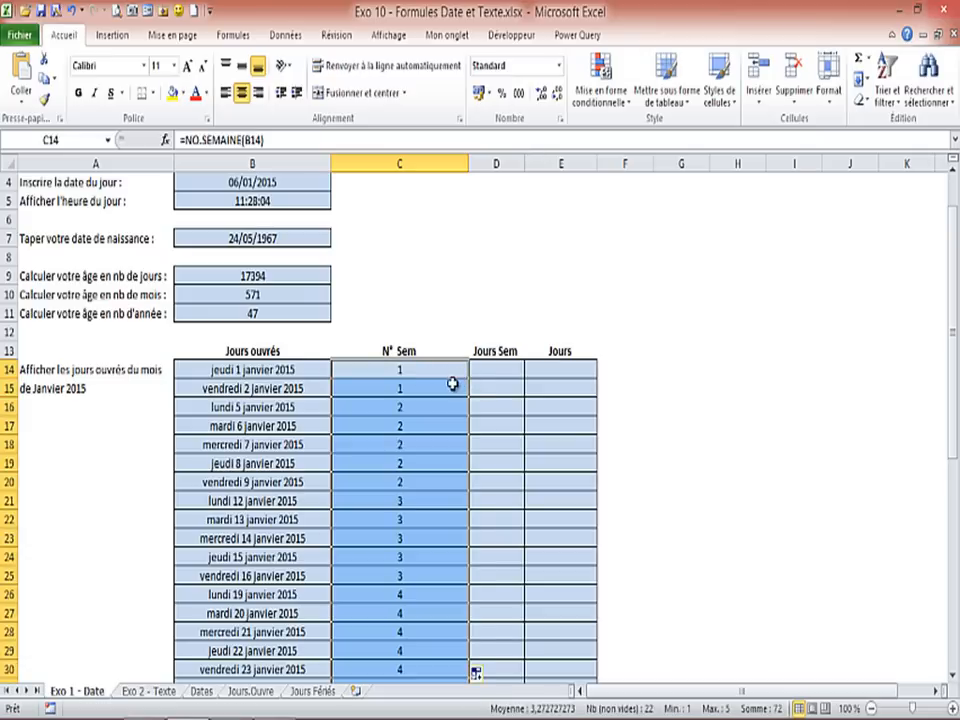
{"action": "scroll", "coordinate": [448, 370], "scroll_direction": "down", "scroll_amount": 1}
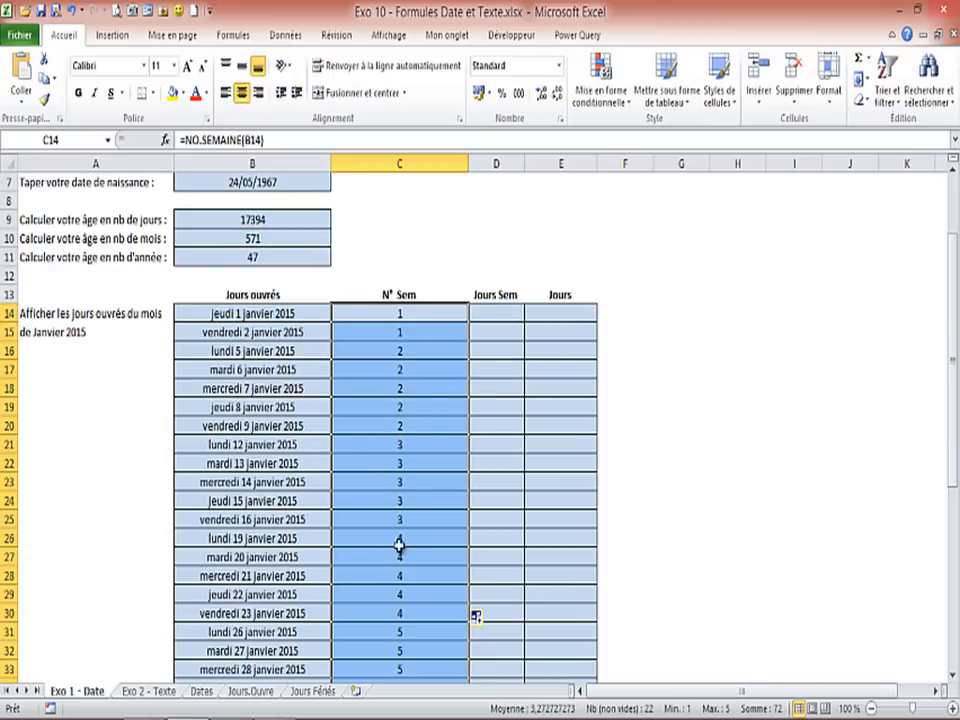
Calculate the weekday number of the first working day in cell D14 with the formula =JOURSEM(B14).
{"action": "scroll", "coordinate": [400, 542], "scroll_direction": "down", "scroll_amount": 1}
{"action": "scroll", "coordinate": [375, 407], "scroll_direction": "up", "scroll_amount": 2}
{"action": "left_click", "coordinate": [501, 370]}
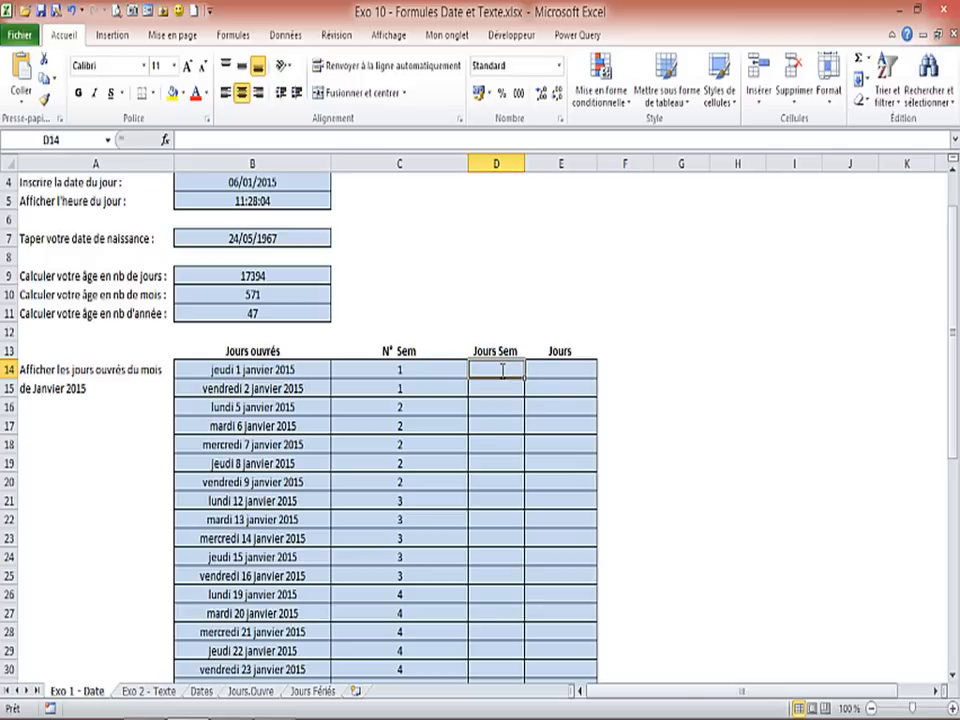
{"action": "type", "text": "=jous"}
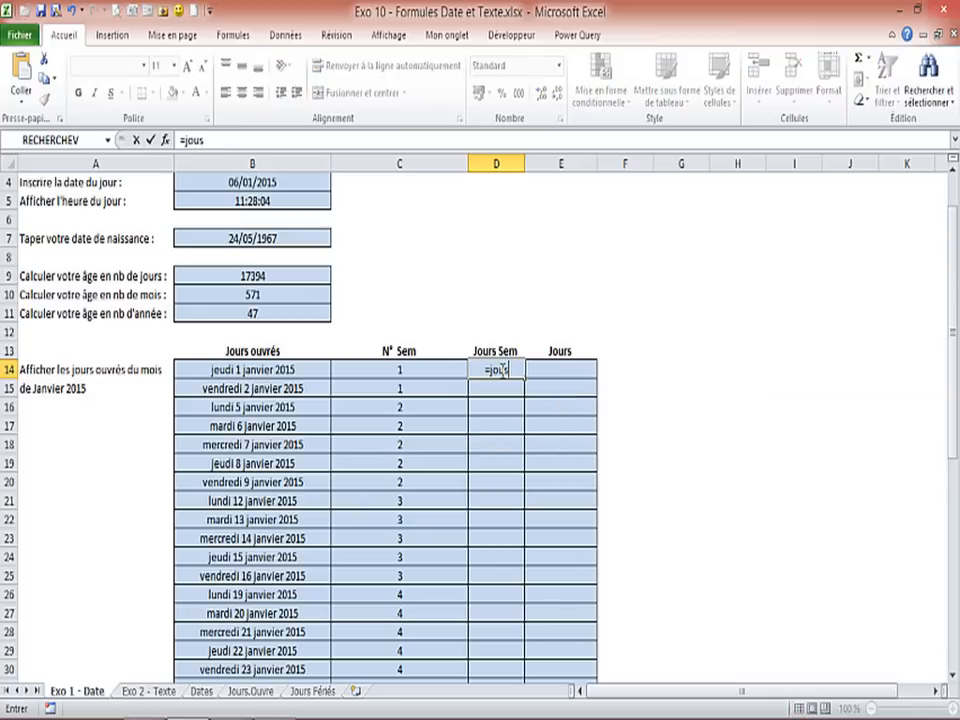
{"action": "key", "text": "BackSpace"}
{"action": "type", "text": "r"}
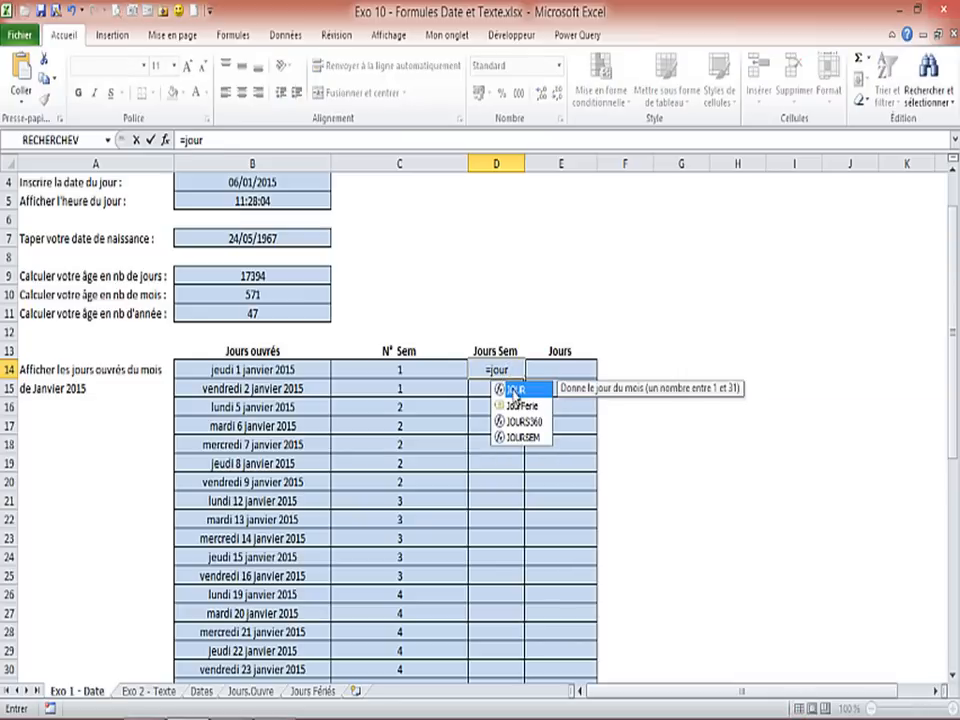
{"action": "double_click", "coordinate": [514, 437]}
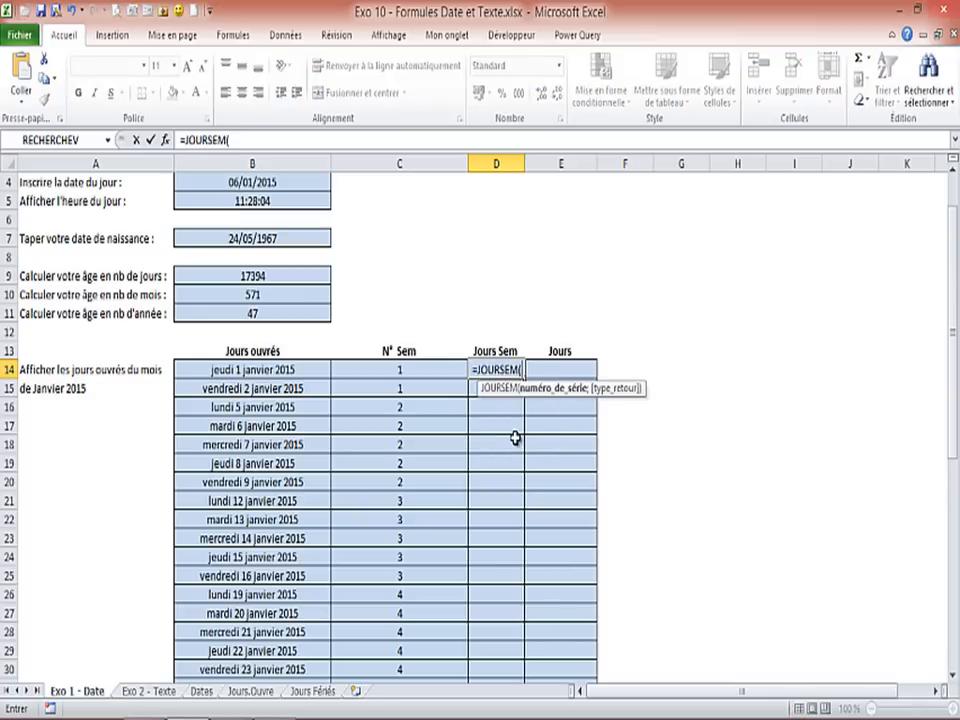
{"action": "left_click", "coordinate": [267, 375]}
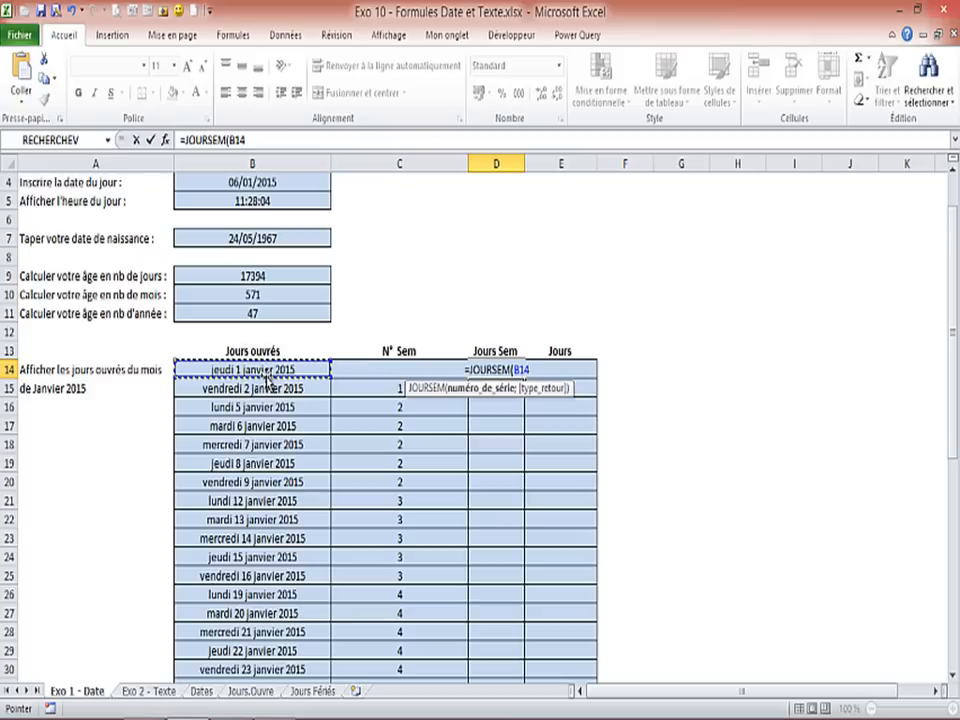
{"action": "type", "text": ")"}
{"action": "key", "text": "Return"}
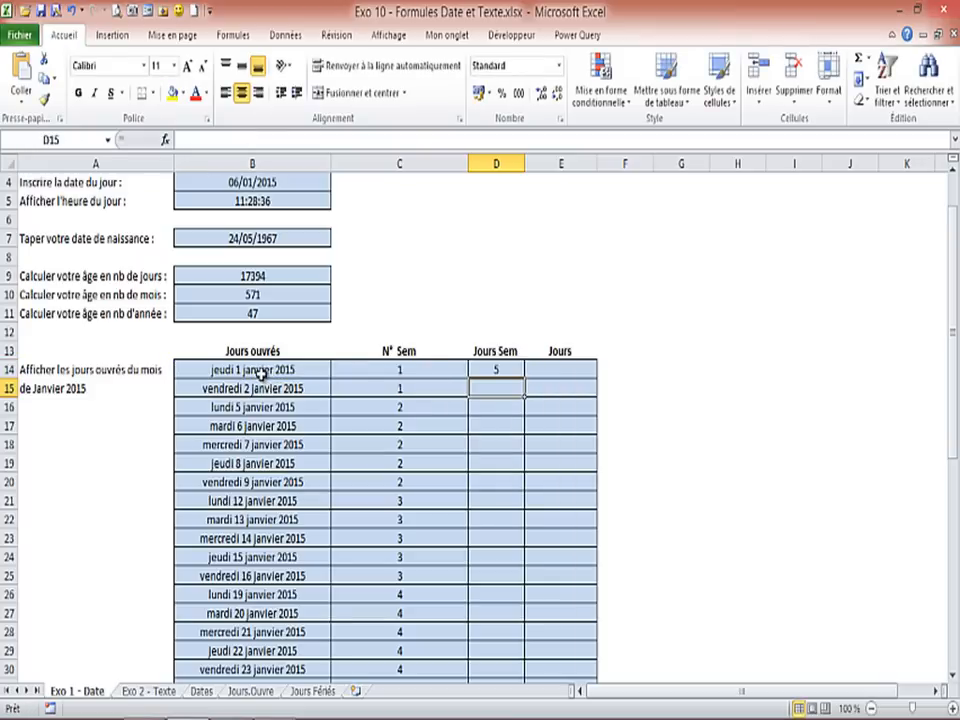
Copy the weekday-number formula from D14 down the Jours Sem column for all listed working days.
{"action": "left_click", "coordinate": [492, 369]}
{"action": "double_click", "coordinate": [525, 378]}
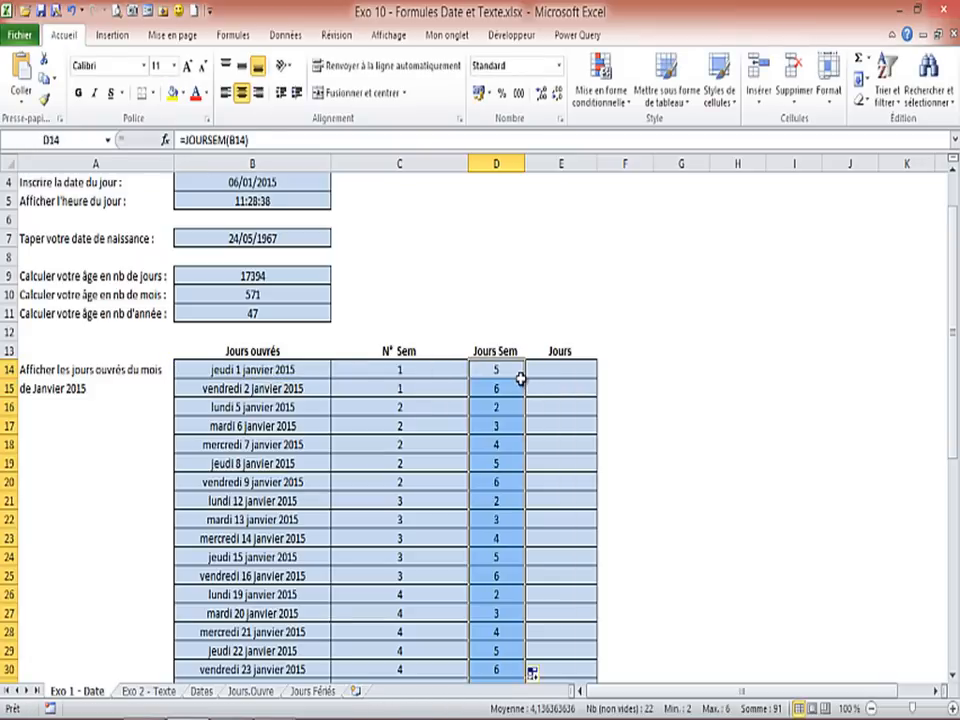
{"action": "scroll", "coordinate": [336, 414], "scroll_direction": "down", "scroll_amount": 1}
{"action": "scroll", "coordinate": [336, 414], "scroll_direction": "down", "scroll_amount": 1}
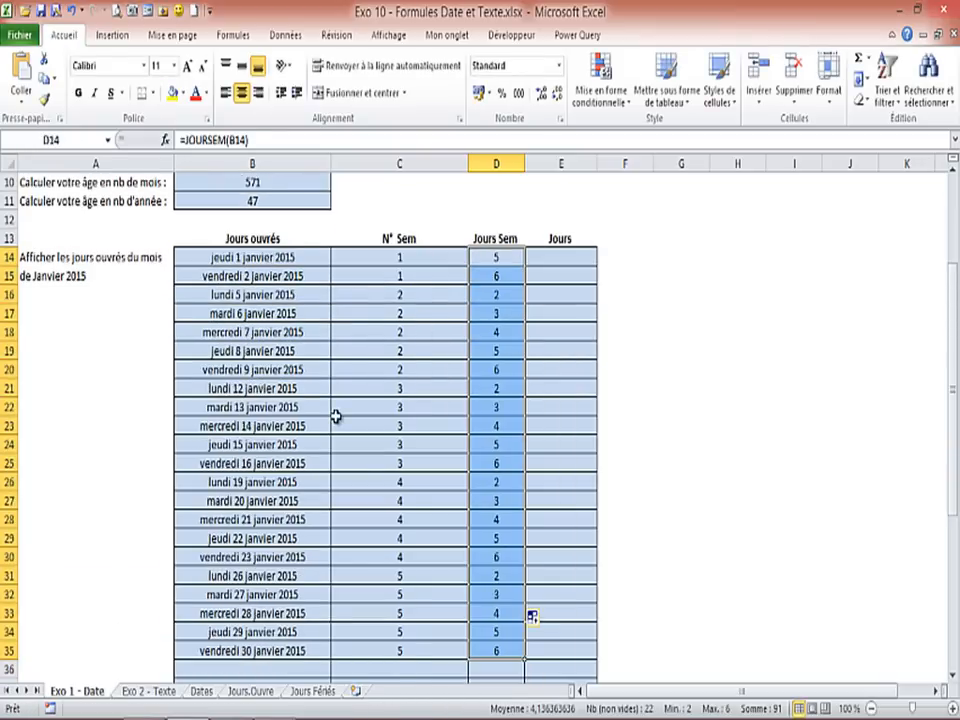
{"action": "scroll", "coordinate": [336, 414], "scroll_direction": "up", "scroll_amount": 2}
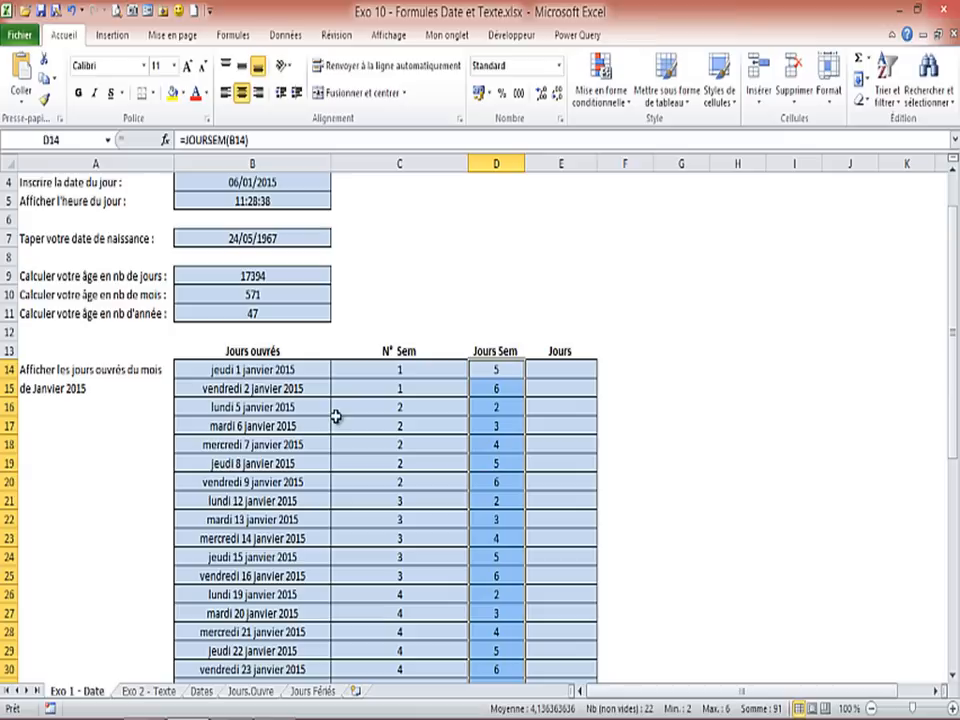
{"action": "left_click", "coordinate": [500, 409]}
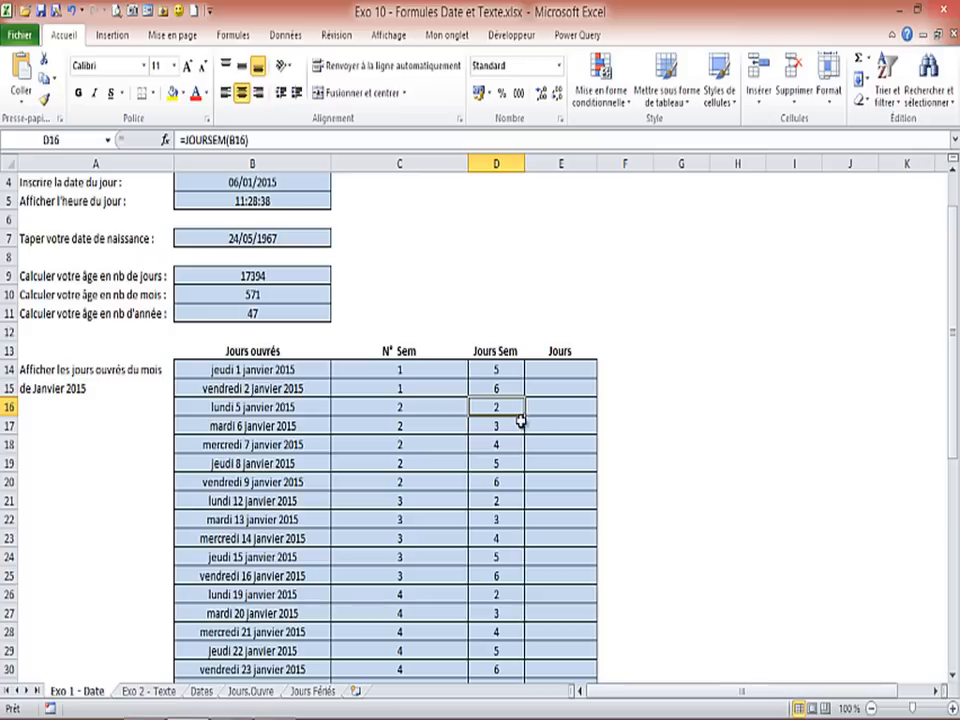
Reference the first working day's date in cell E14 of the Jours column with the formula =B14.
{"action": "left_click", "coordinate": [566, 369]}
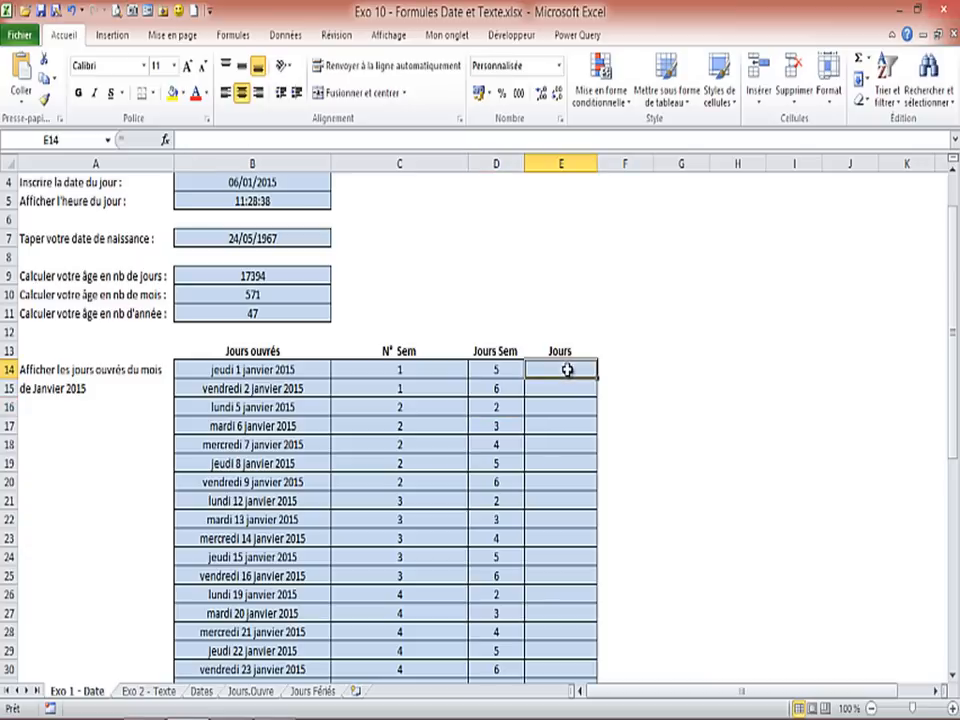
{"action": "type", "text": "="}
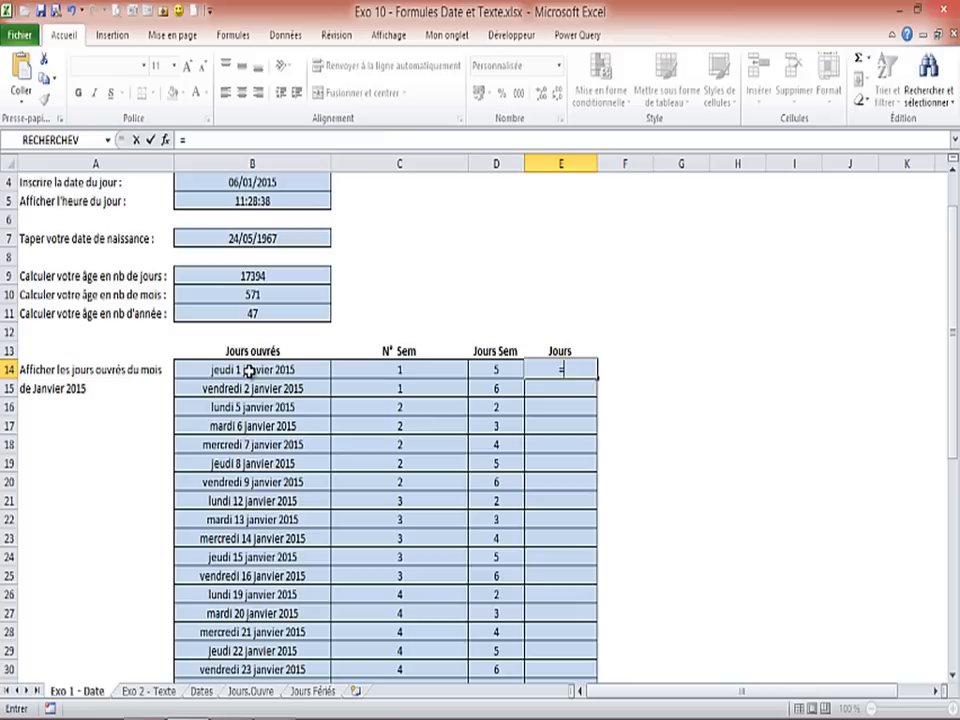
{"action": "left_click", "coordinate": [249, 370]}
{"action": "key", "text": "ctrl+Return"}
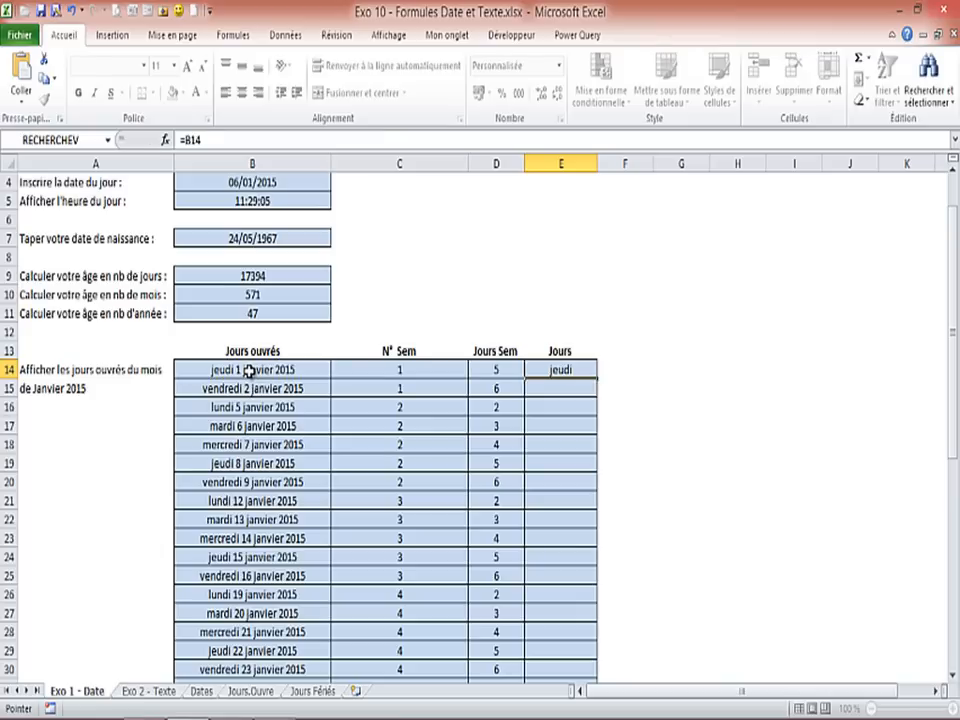
Open the custom number format settings for cell E14 and keep the cell in view.
{"action": "left_click", "coordinate": [560, 370]}
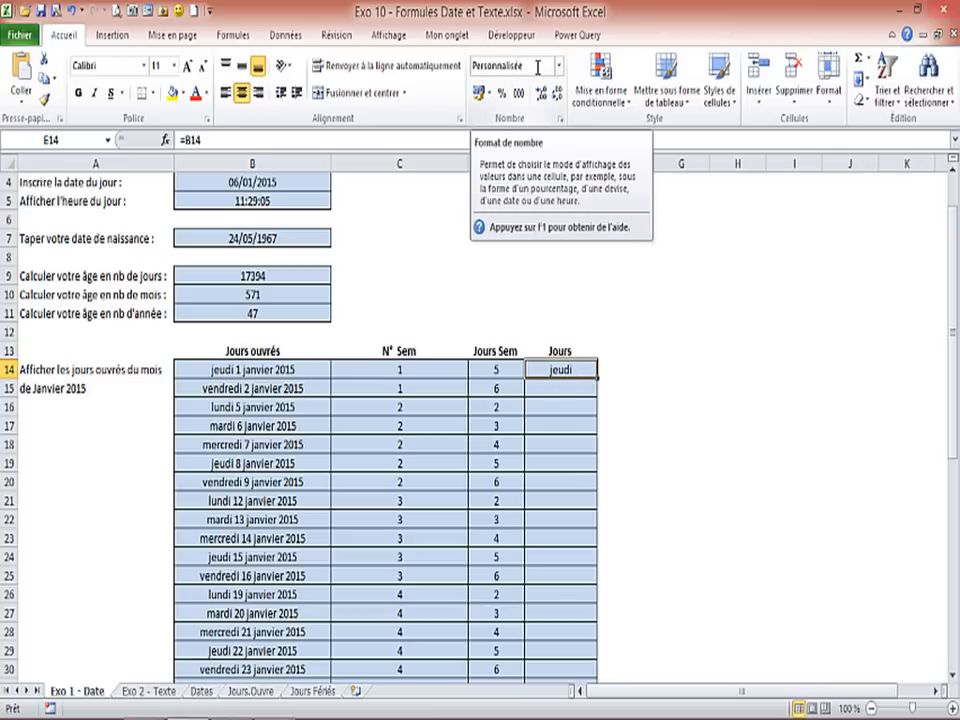
{"action": "right_click", "coordinate": [556, 370]}
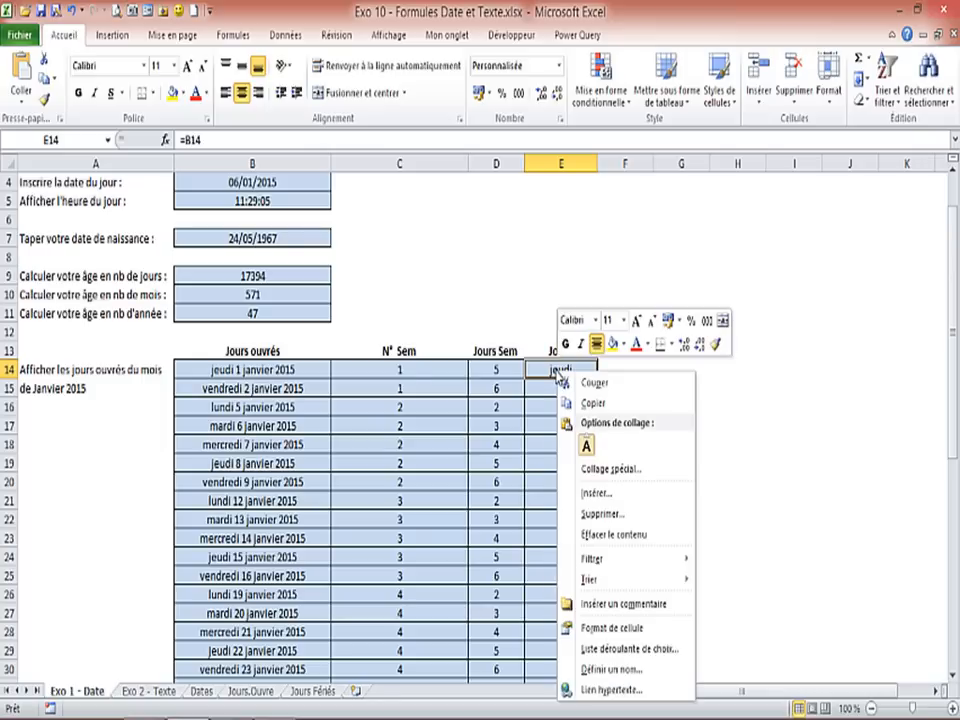
{"action": "left_click", "coordinate": [607, 634]}
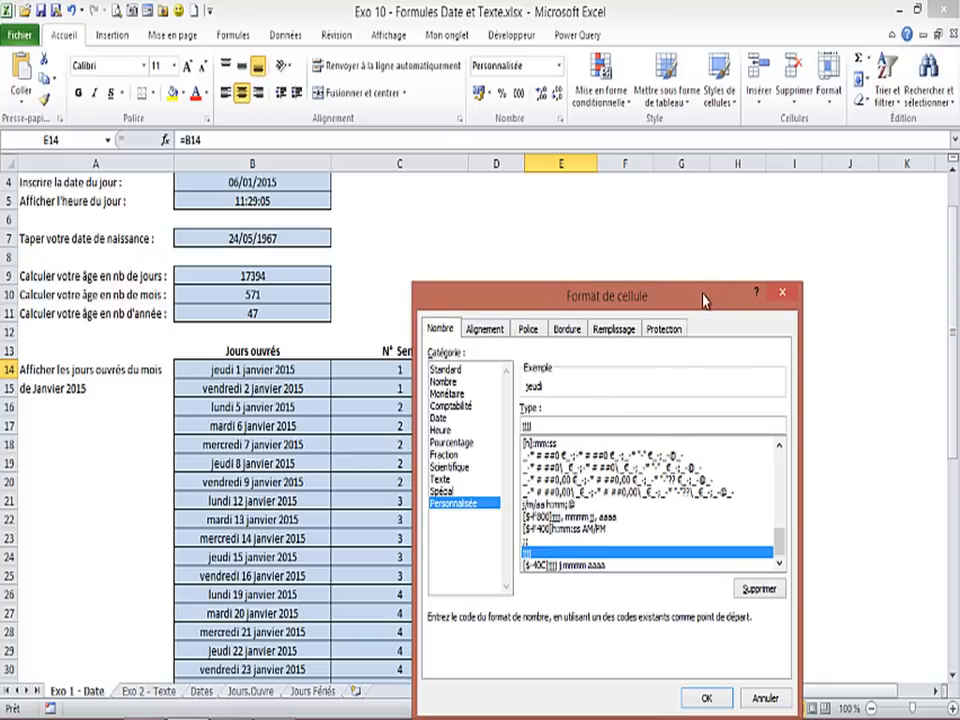
{"action": "left_click_drag", "start_coordinate": [703, 300], "coordinate": [694, 418]}
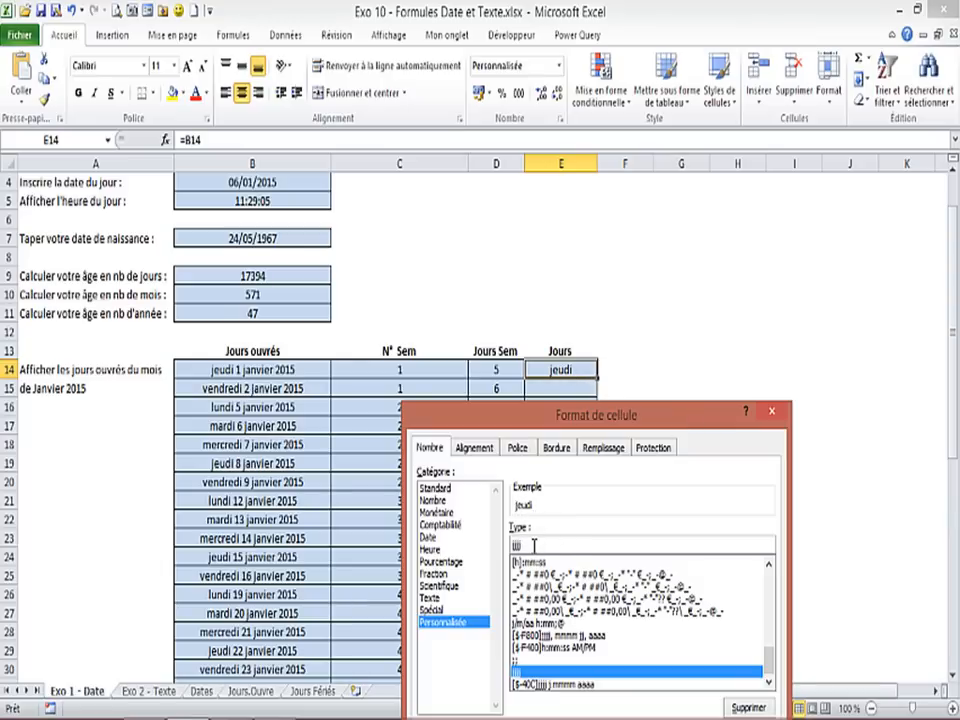
Try the custom format codes jjj, mmmm and mm on E14's sample, then clear the format code.
{"action": "key", "text": "BackSpace"}
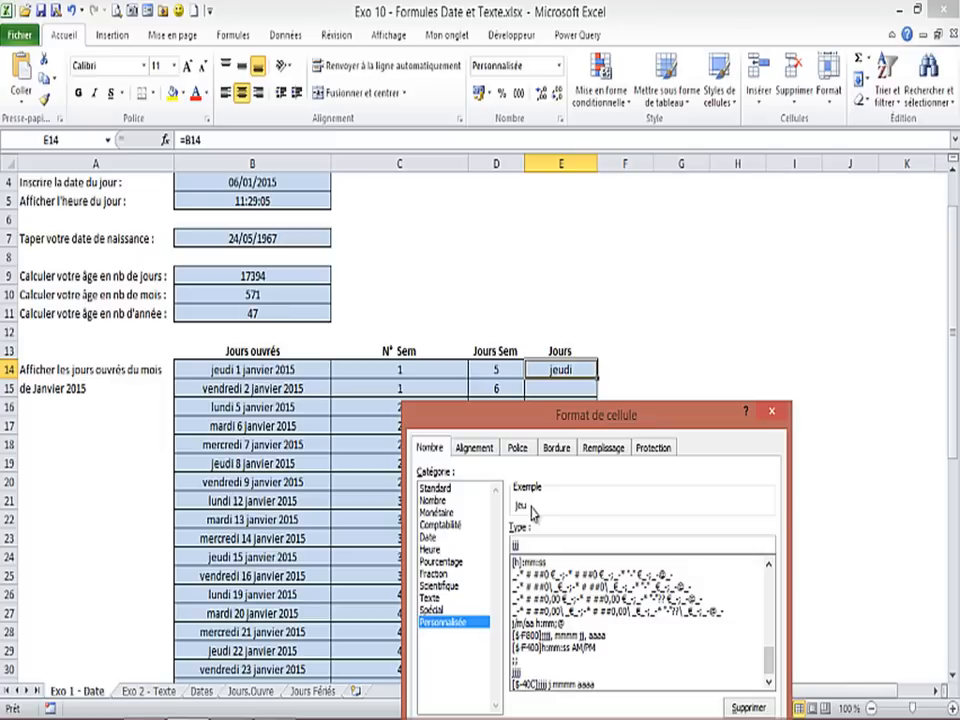
{"action": "key", "text": "BackSpace"}
{"action": "key", "text": "BackSpace"}
{"action": "key", "text": "BackSpace"}
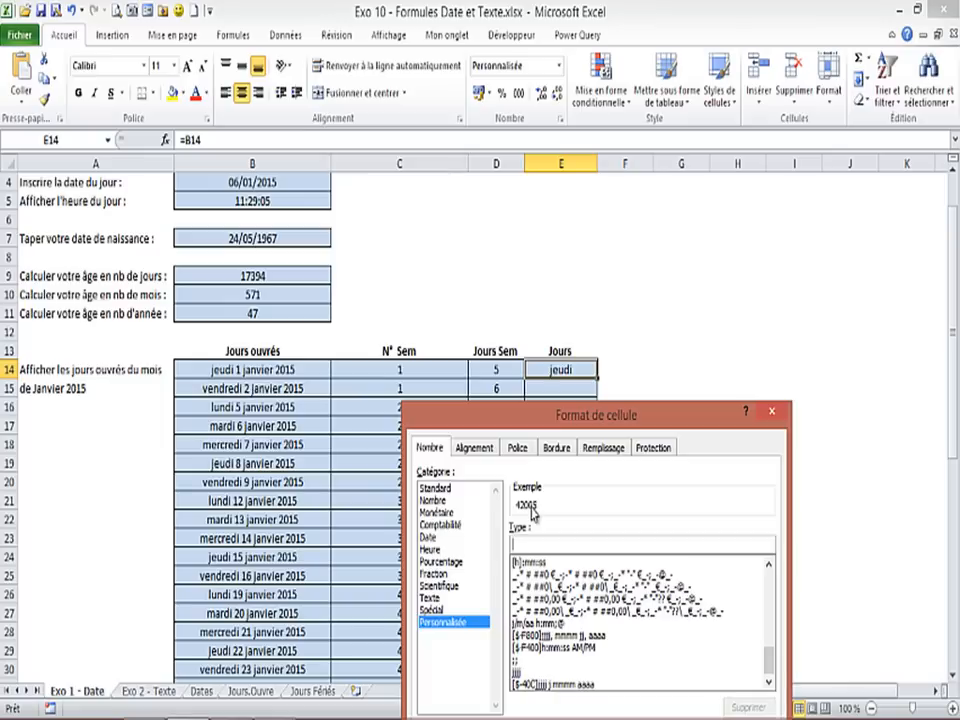
{"action": "type", "text": "mmmm"}
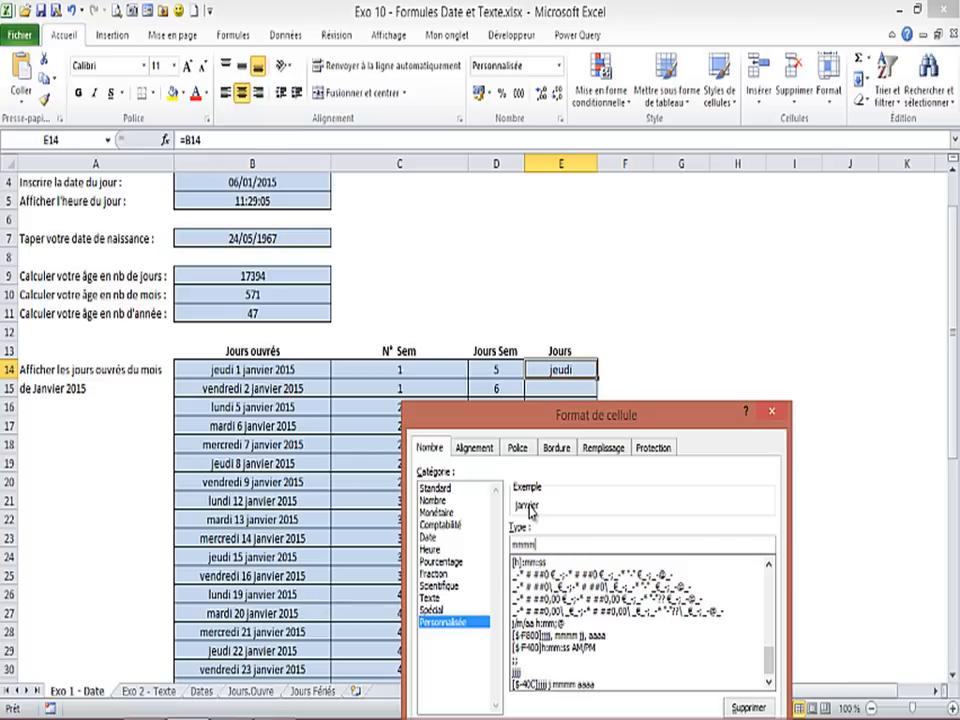
{"action": "key", "text": "BackSpace"}
{"action": "key", "text": "BackSpace"}
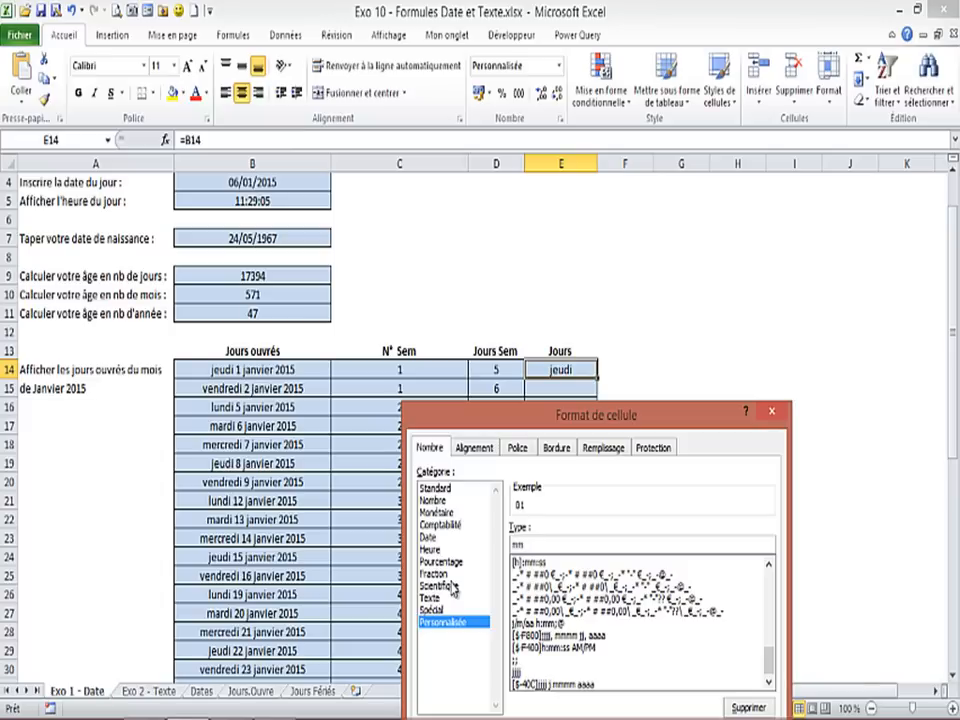
{"action": "key", "text": "BackSpace"}
{"action": "key", "text": "BackSpace"}
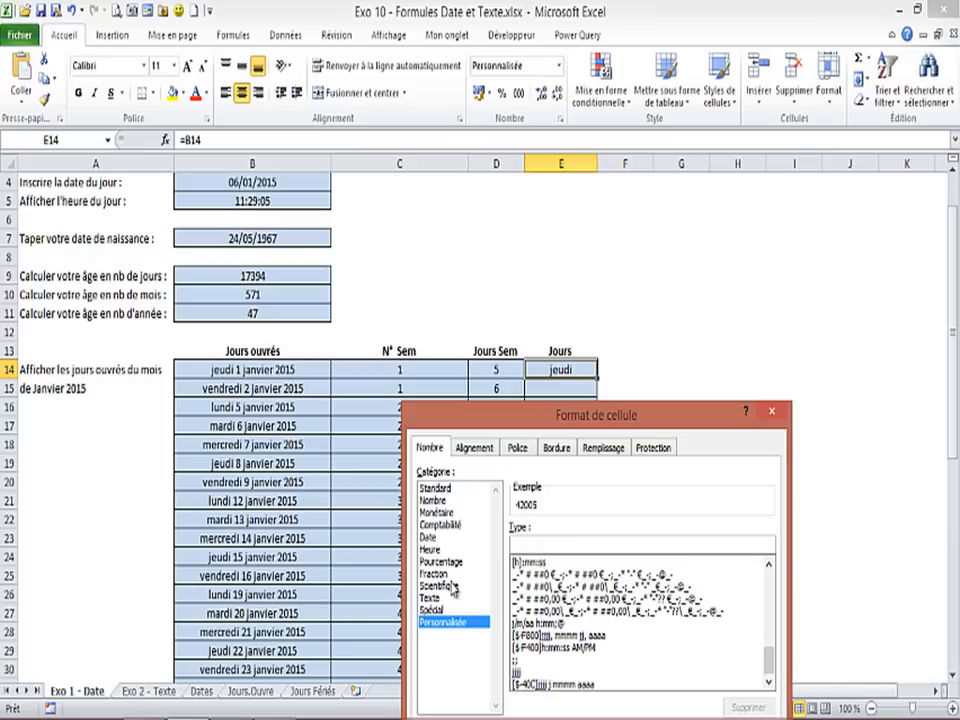
Apply the custom date format "jj jjj mmmm aa" to cell E14.
{"action": "type", "text": "jj"}
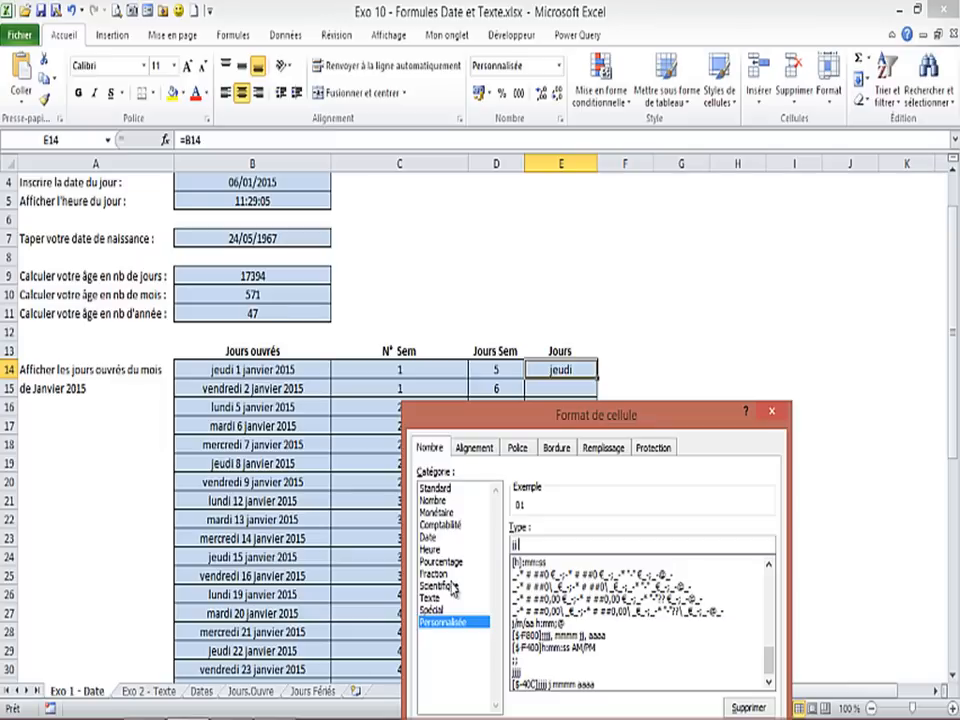
{"action": "type", "text": "jjj"}
{"action": "type", "text": "mmmm aa"}
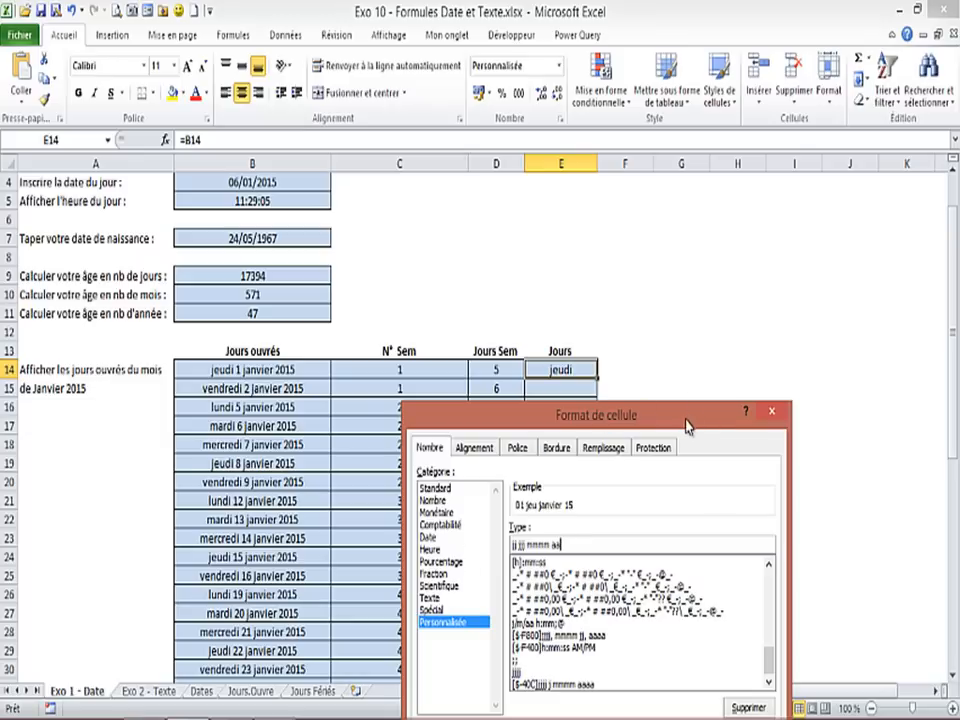
{"action": "left_click_drag", "start_coordinate": [685, 426], "coordinate": [686, 408]}
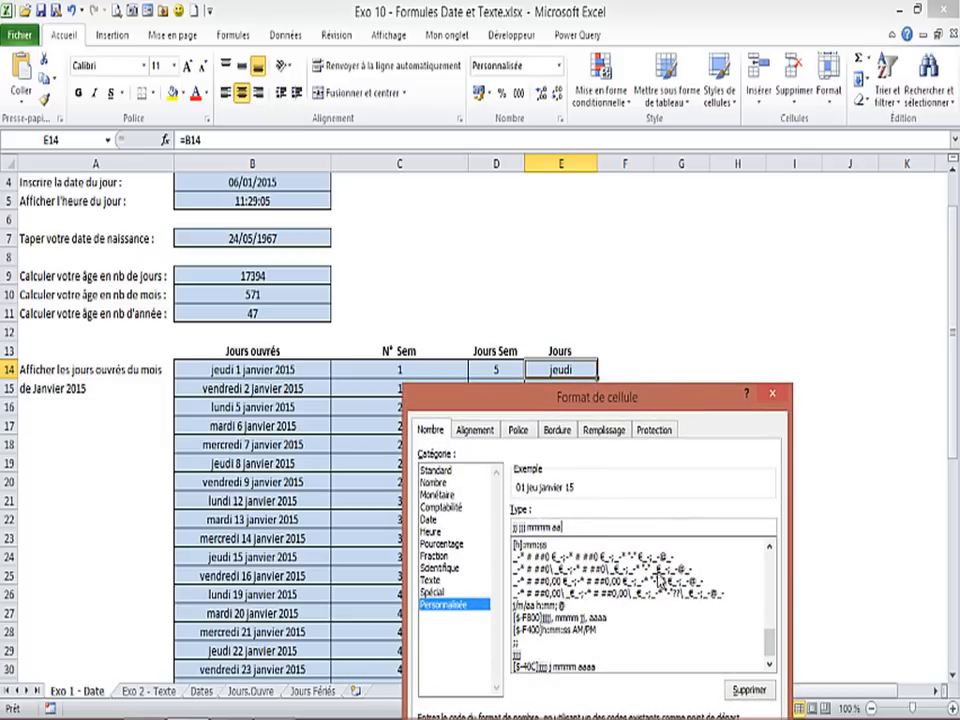
{"action": "left_click_drag", "start_coordinate": [678, 404], "coordinate": [621, 275]}
{"action": "left_click", "coordinate": [642, 671]}
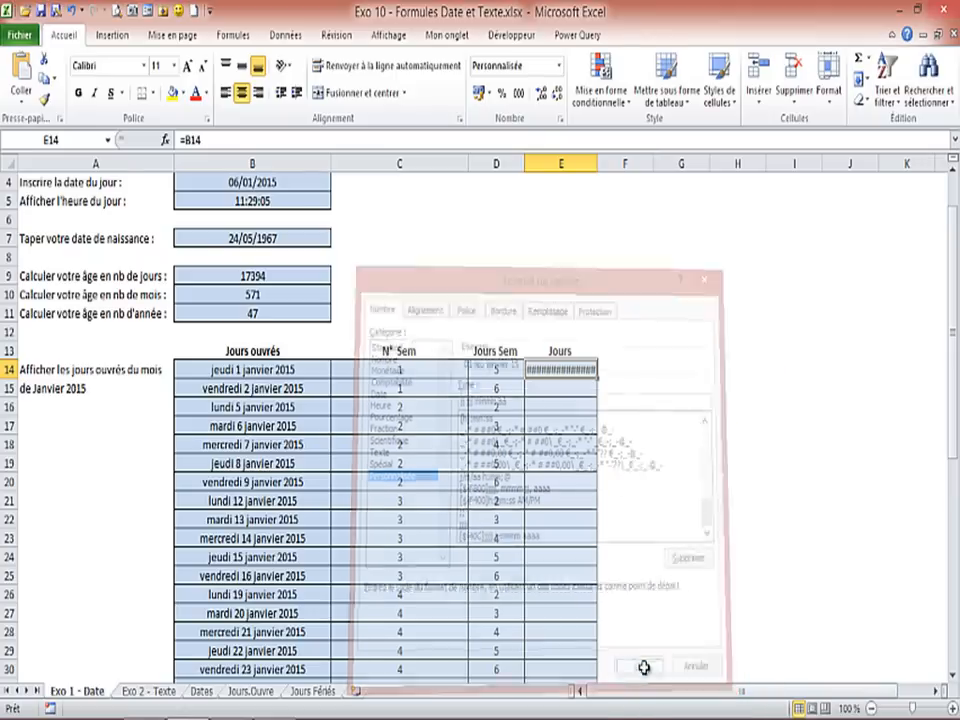
Copy E14 down the Jours column for all listed working days and autofit column E to the dates.
{"action": "double_click", "coordinate": [597, 162]}
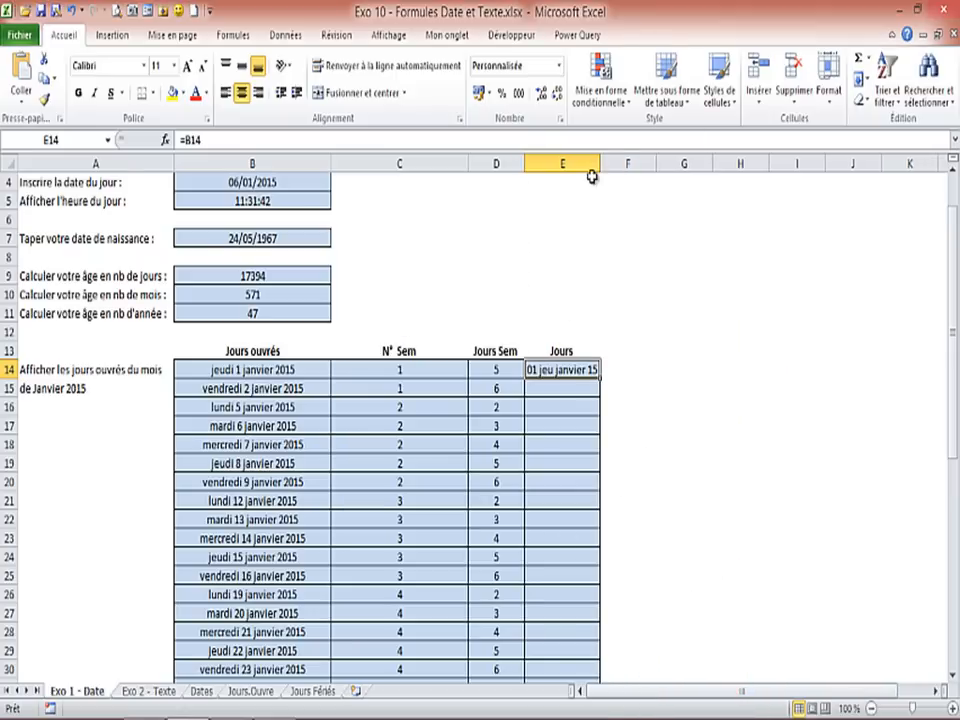
{"action": "double_click", "coordinate": [599, 380]}
{"action": "double_click", "coordinate": [600, 162]}
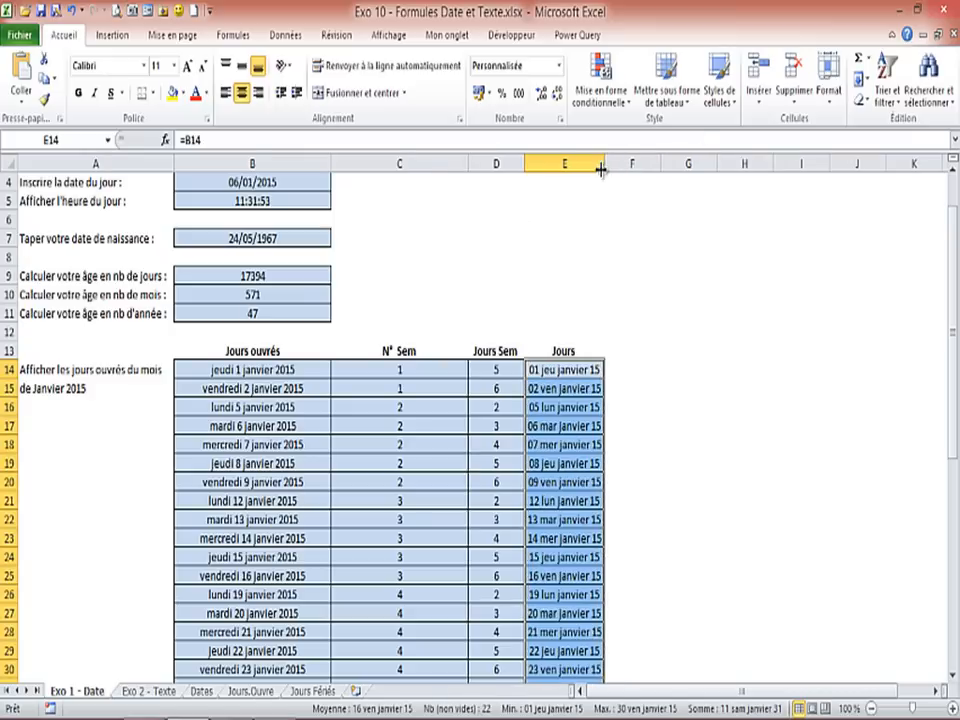
{"action": "scroll", "coordinate": [604, 392], "scroll_direction": "down", "scroll_amount": 2}
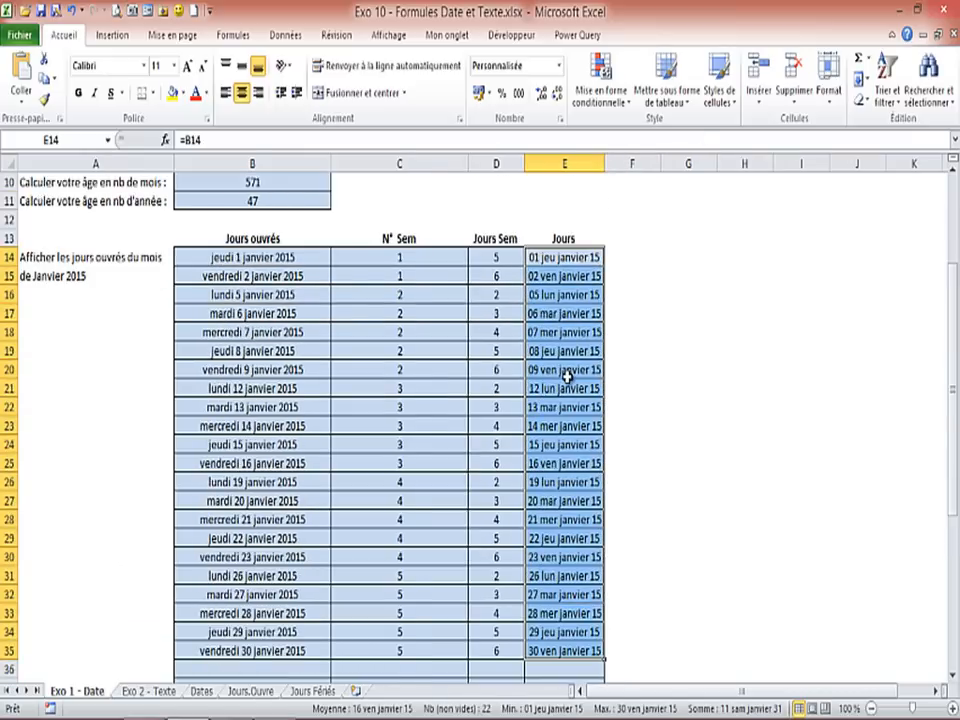
{"action": "scroll", "coordinate": [567, 375], "scroll_direction": "up", "scroll_amount": 1}
{"action": "left_click", "coordinate": [555, 314]}
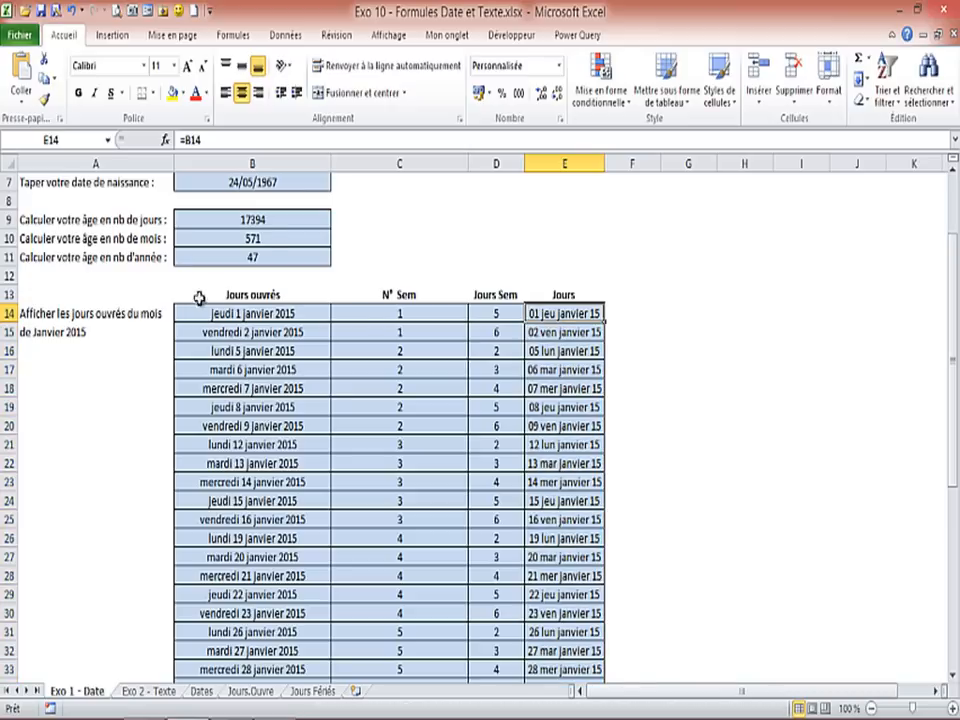
{"action": "scroll", "coordinate": [199, 297], "scroll_direction": "up", "scroll_amount": 2}
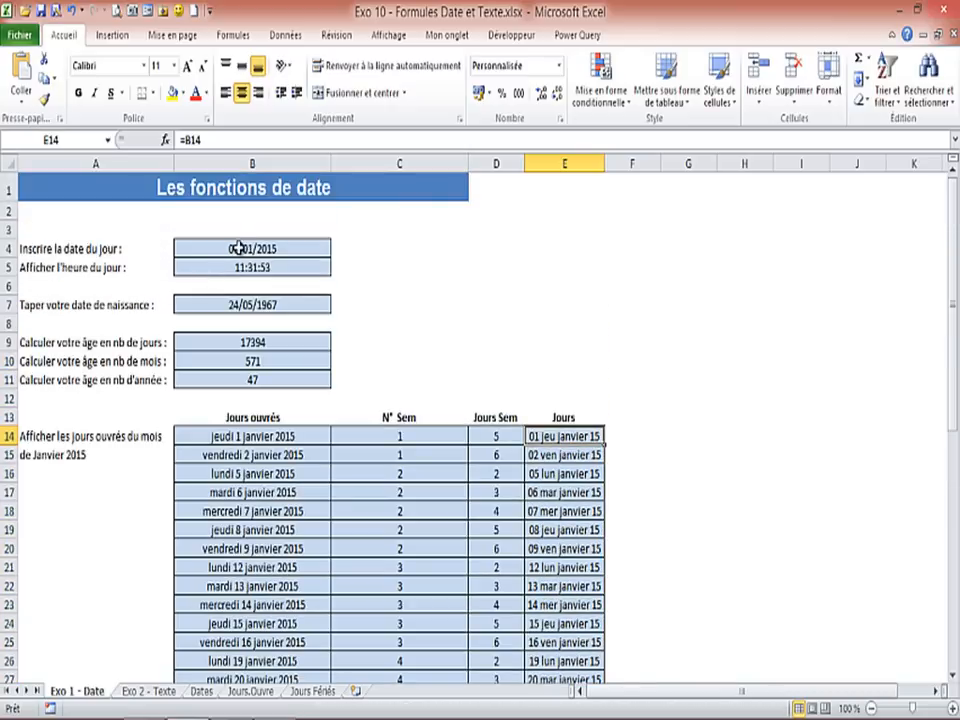
{"action": "left_click", "coordinate": [256, 379]}
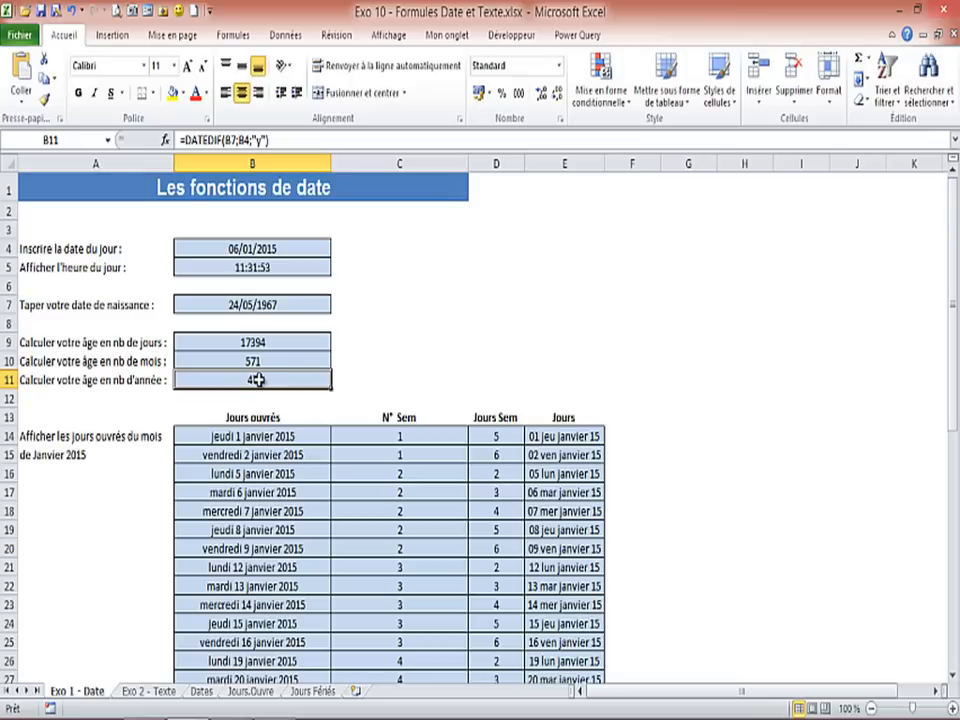
{"action": "left_click", "coordinate": [257, 246]}
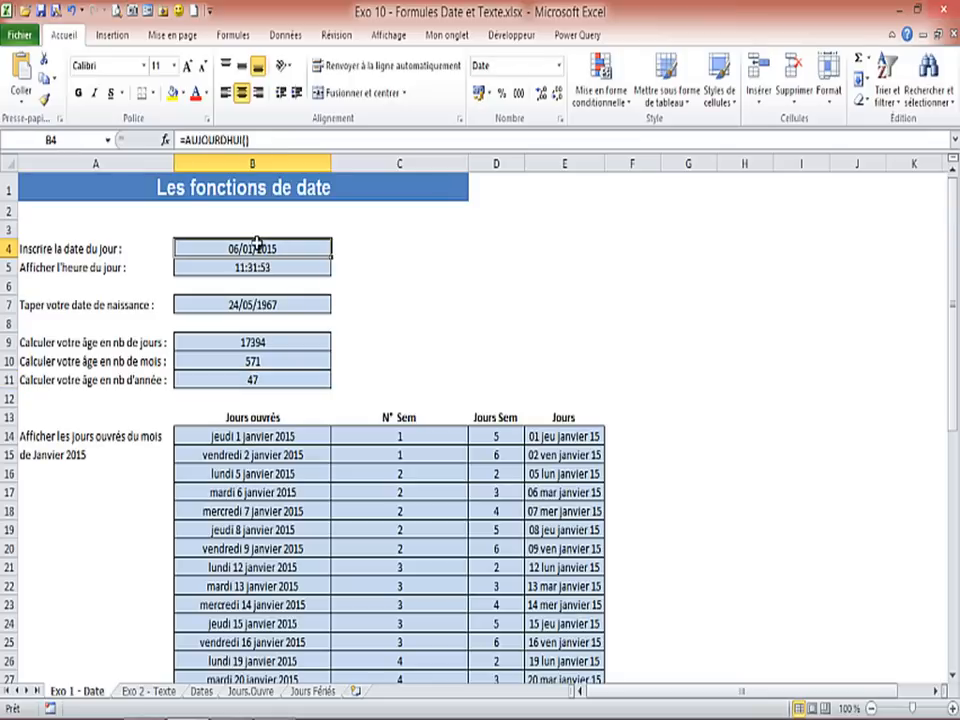